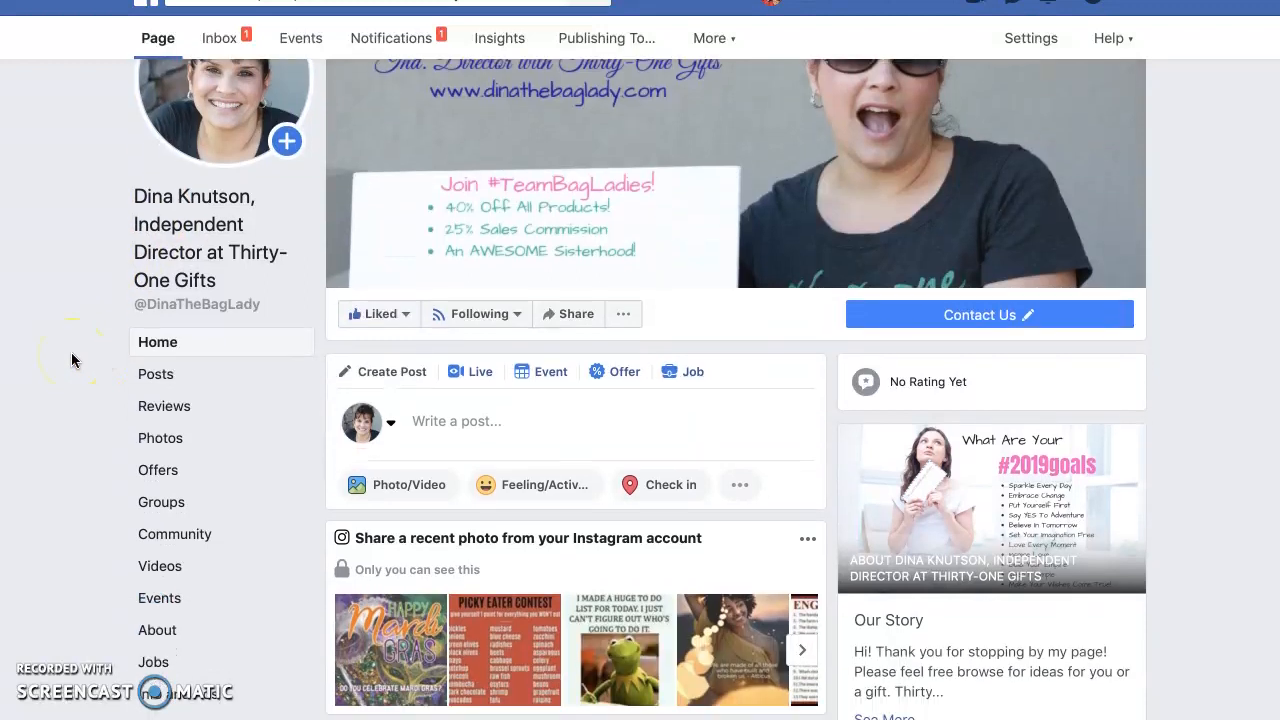
Open the Shop section of the Facebook business page
scroll(71, 360, "down", 1)
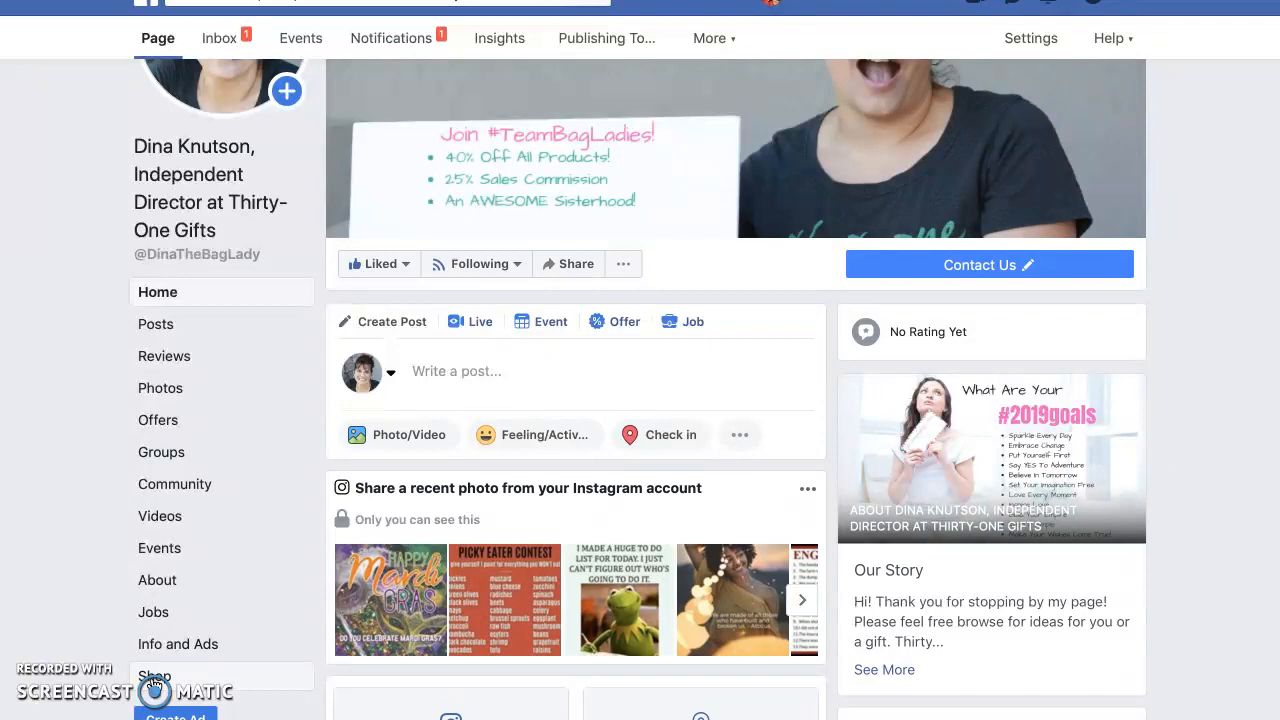
left_click(155, 678)
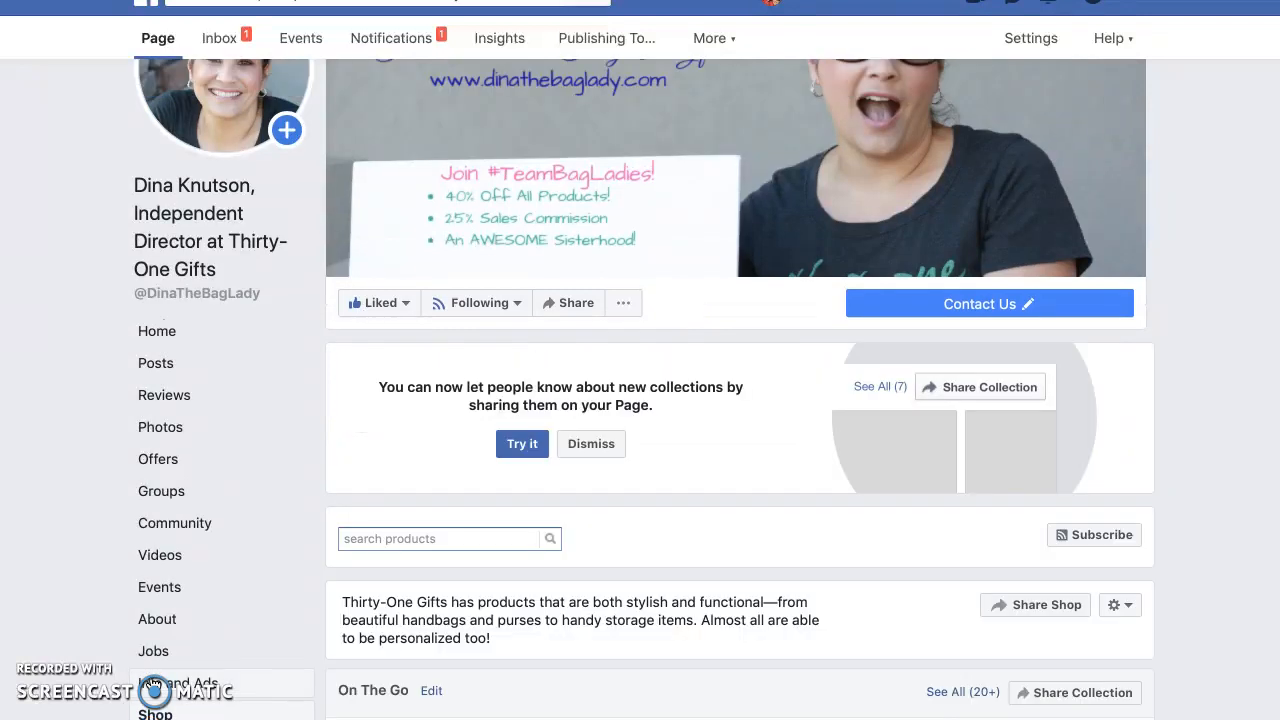
Look through the shop's On The Go and All Products collections to see how the products are listed
scroll(543, 624, "down", 1)
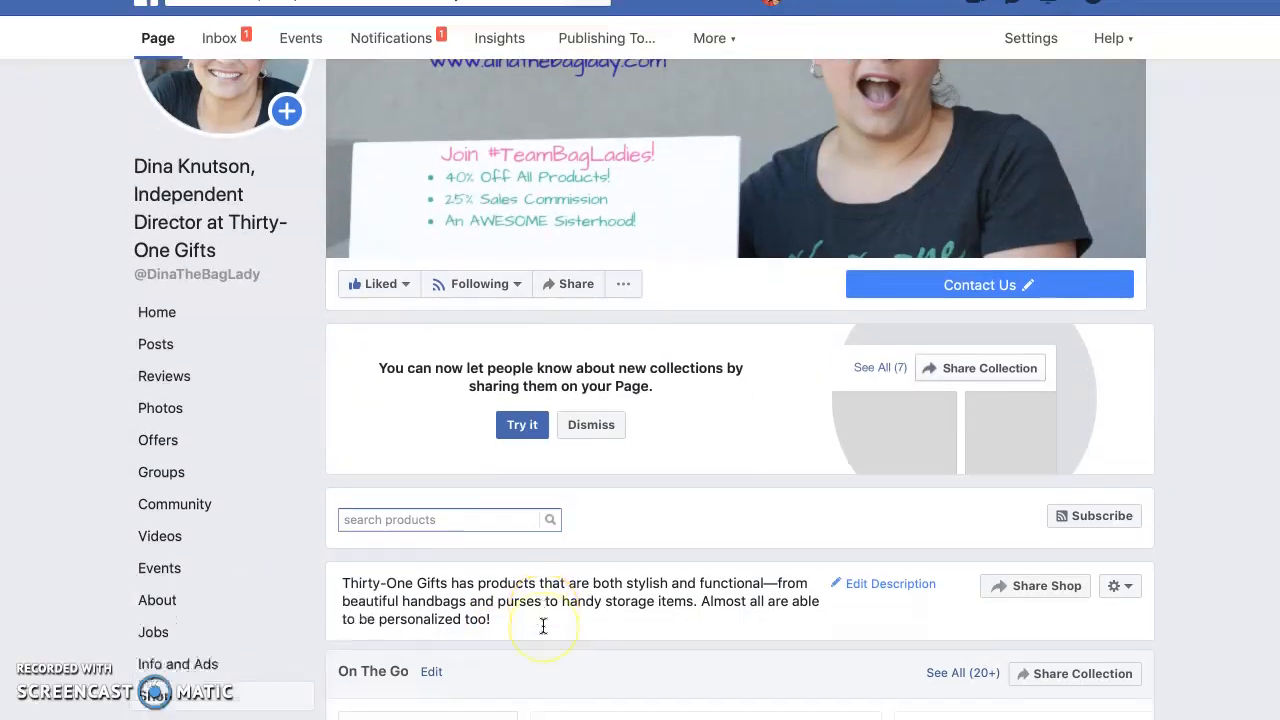
scroll(543, 625, "down", 3)
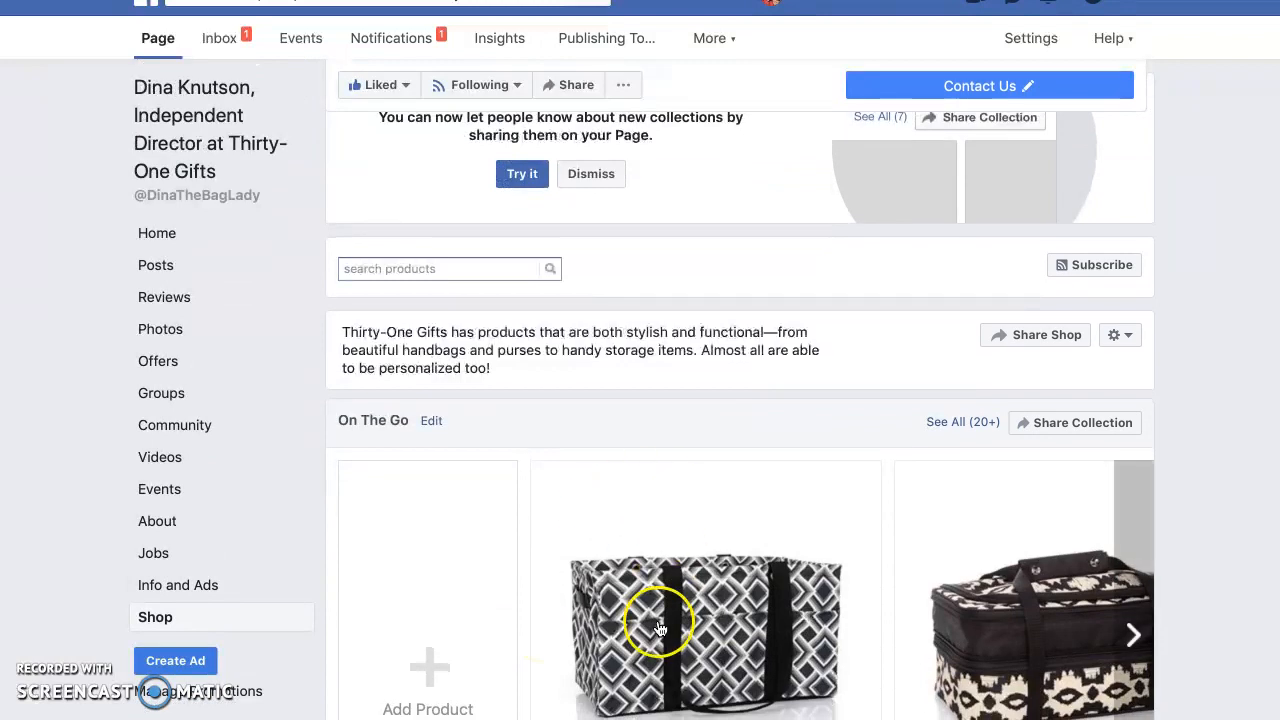
scroll(660, 629, "down", 3)
scroll(660, 629, "down", 1)
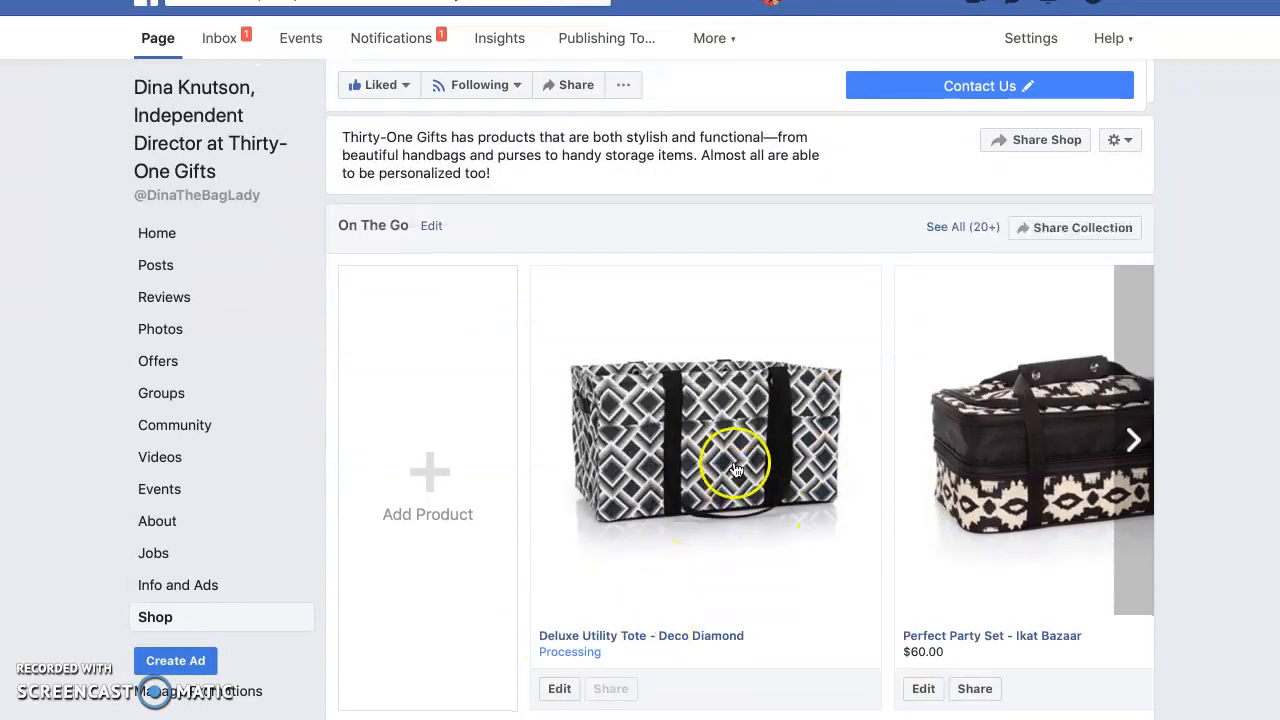
scroll(736, 463, "down", 1)
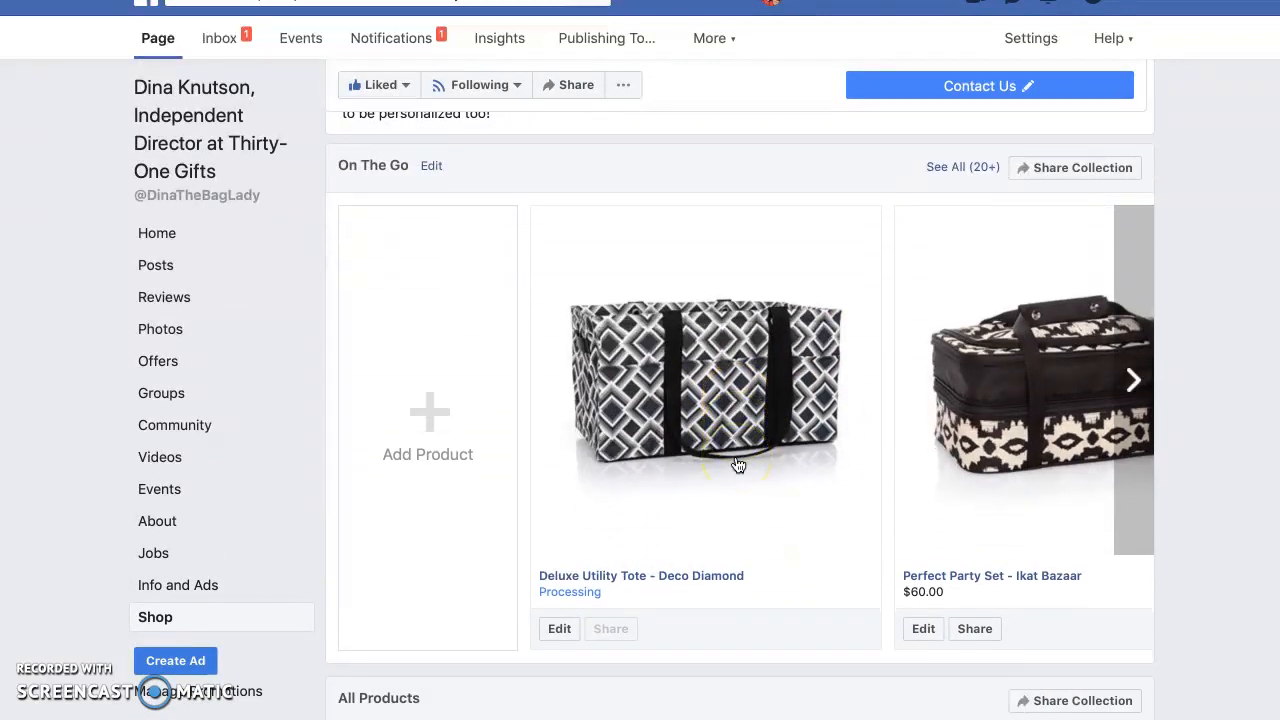
scroll(738, 465, "down", 1)
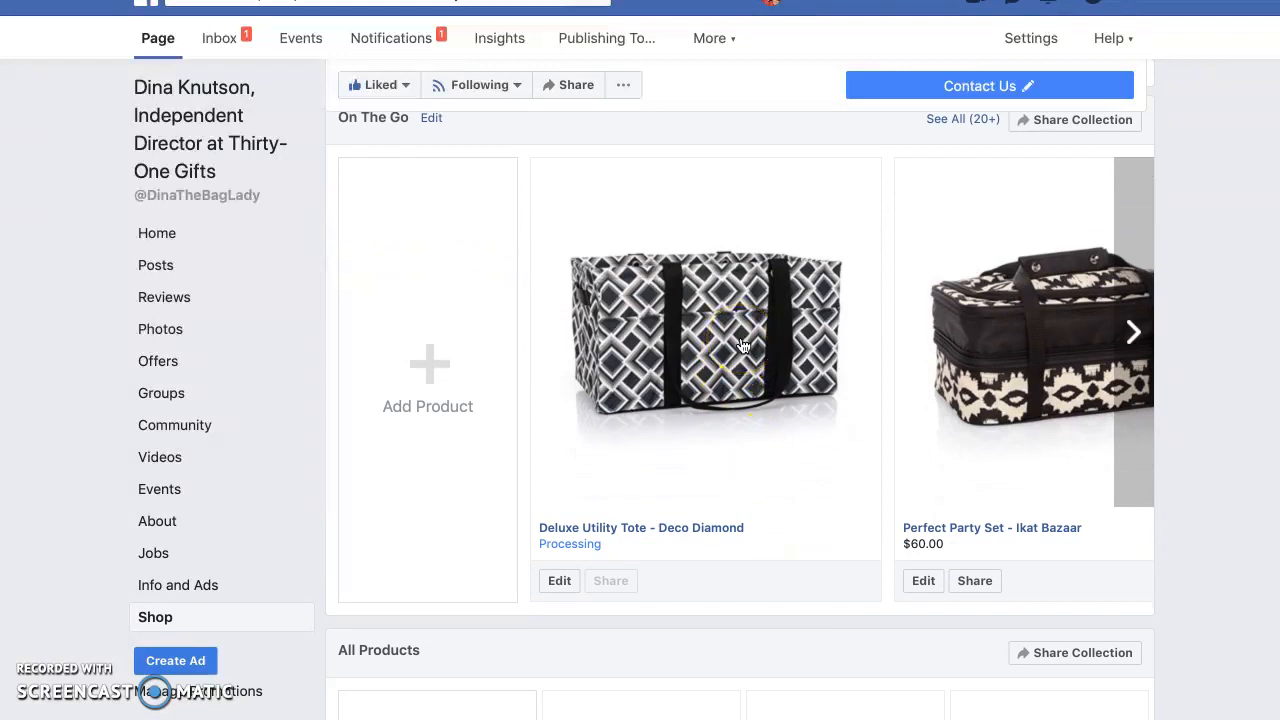
scroll(743, 345, "down", 2)
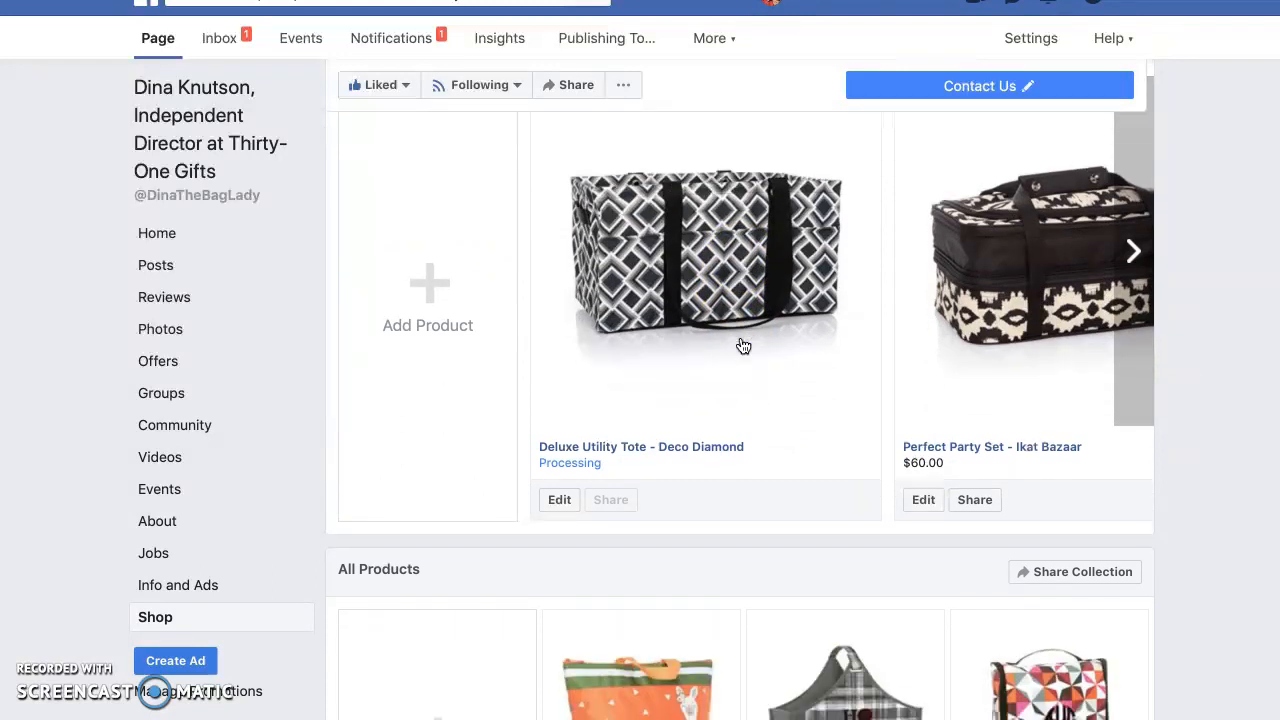
scroll(743, 346, "down", 2)
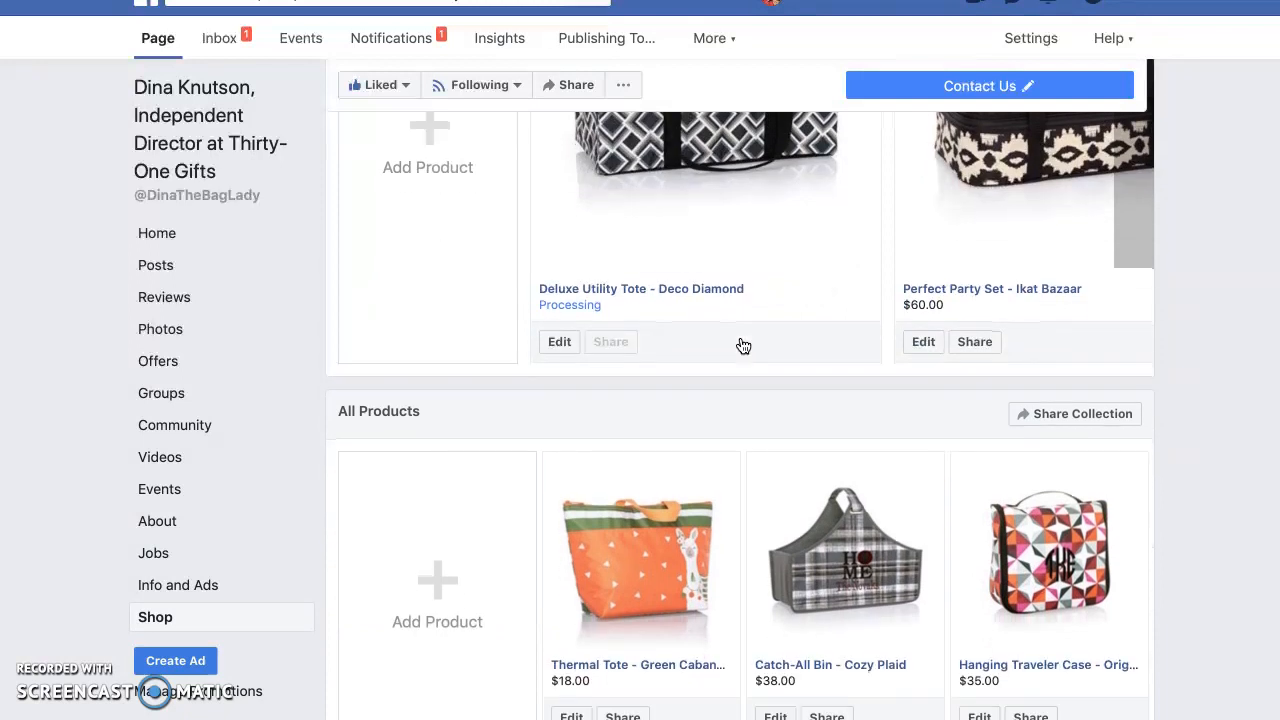
scroll(743, 346, "down", 4)
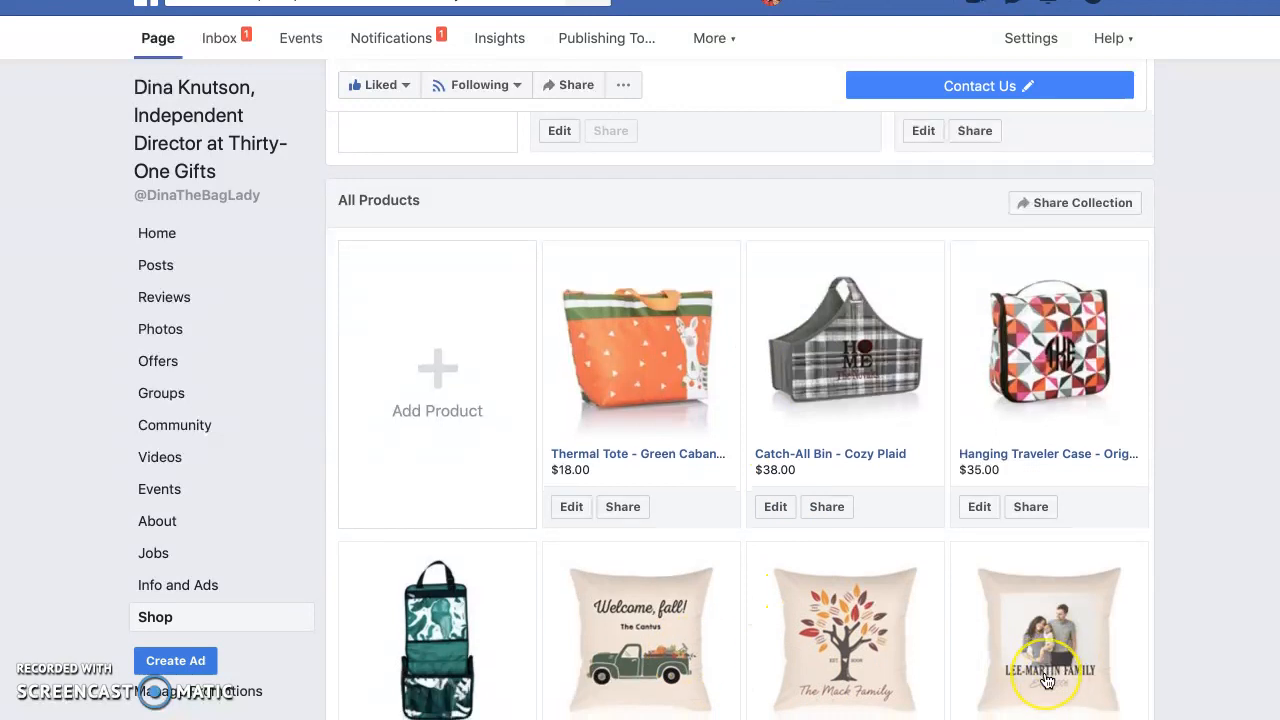
scroll(1045, 679, "down", 2)
scroll(1043, 597, "down", 7)
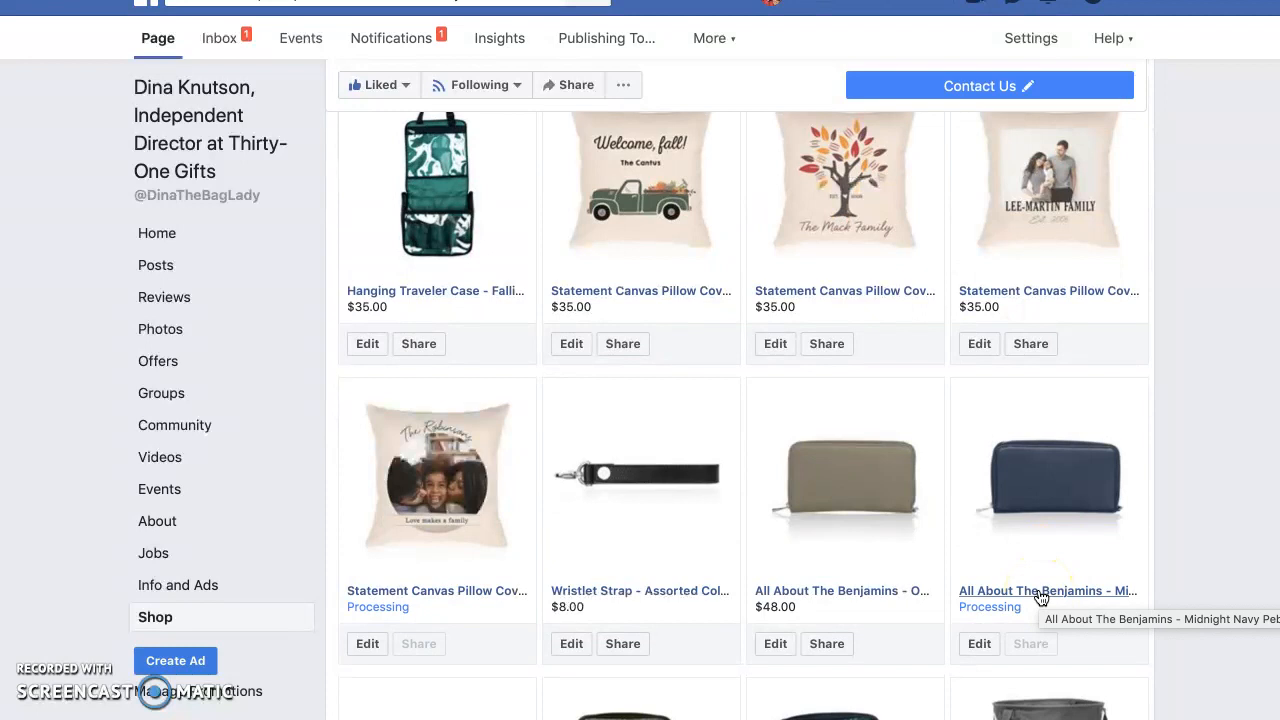
scroll(1041, 597, "up", 8)
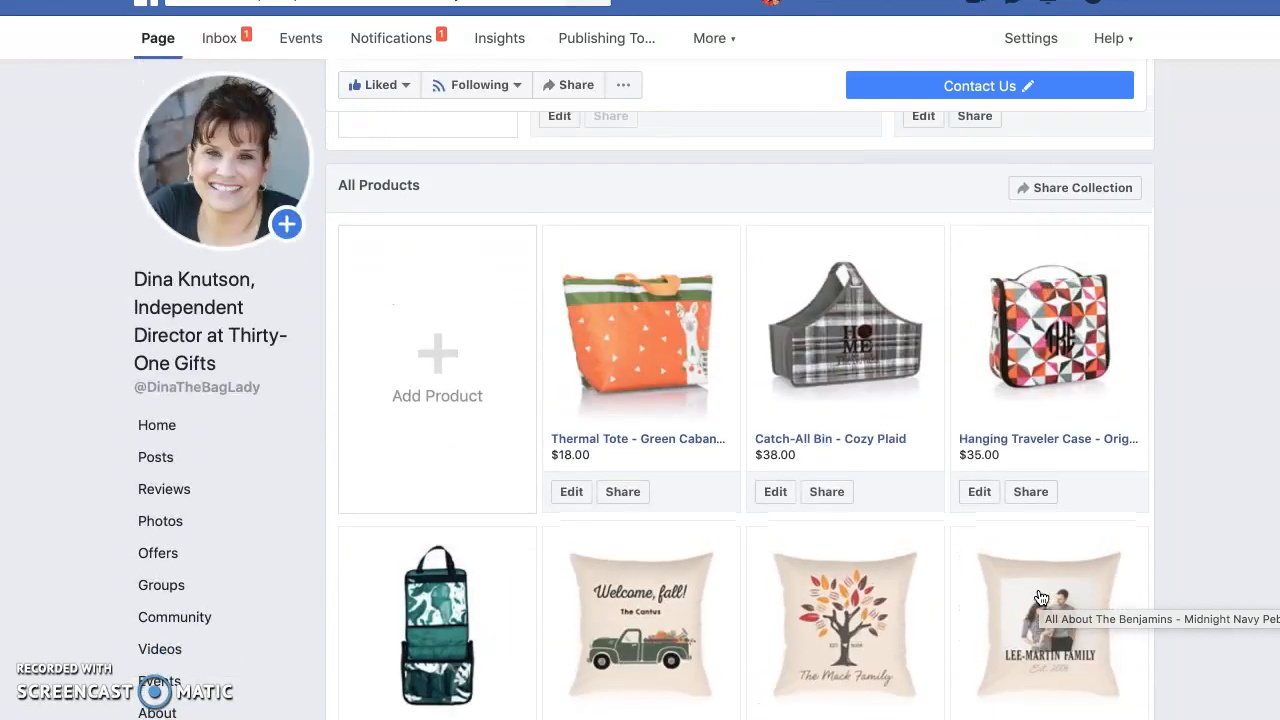
scroll(887, 567, "up", 7)
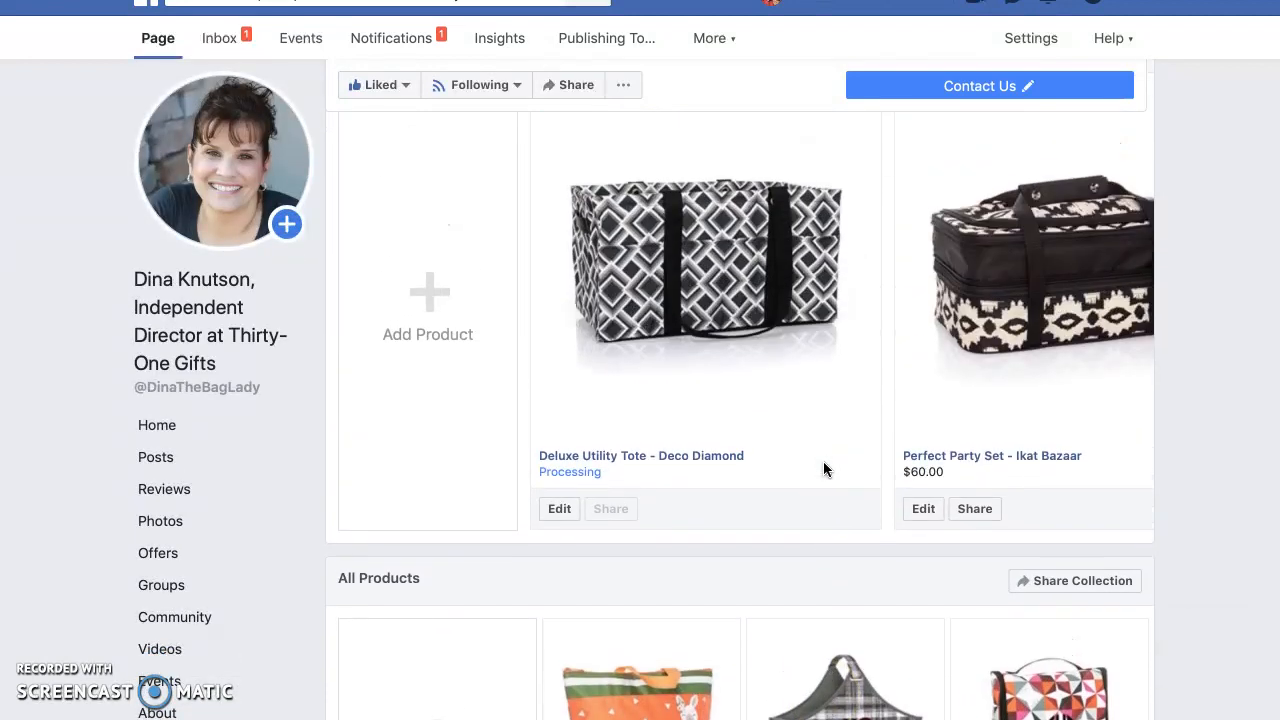
scroll(824, 464, "up", 5)
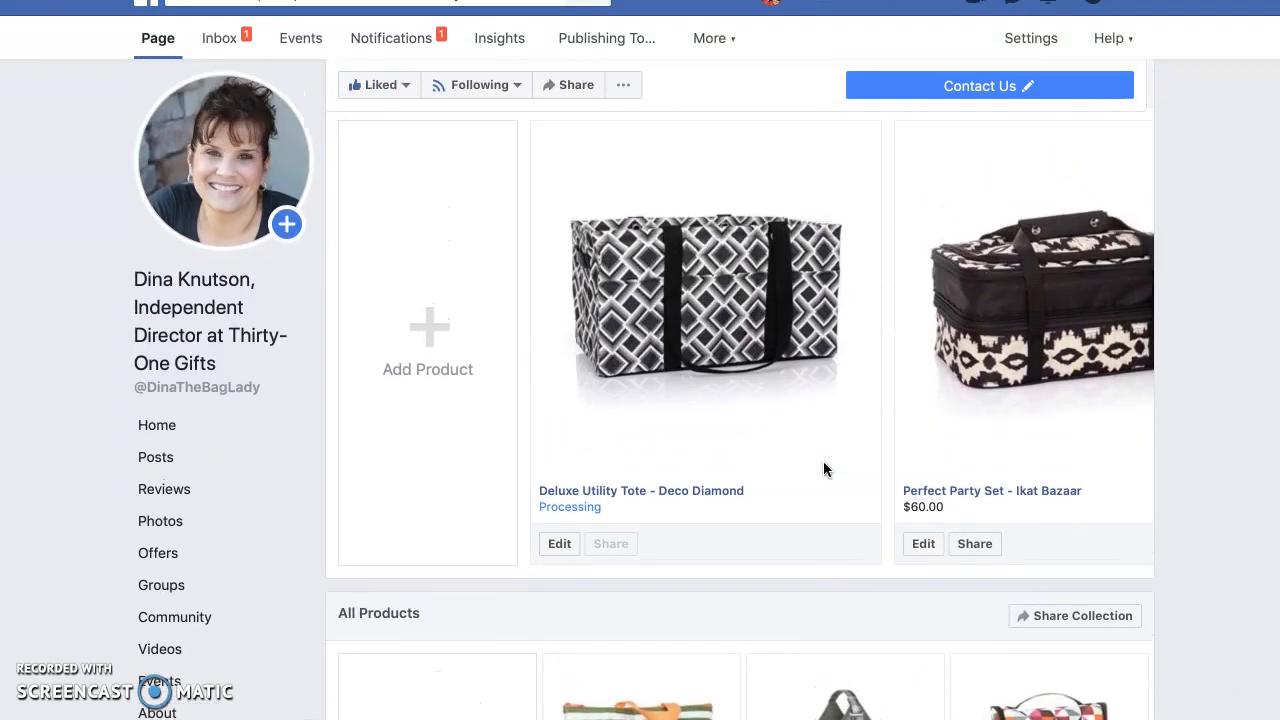
scroll(824, 466, "down", 1)
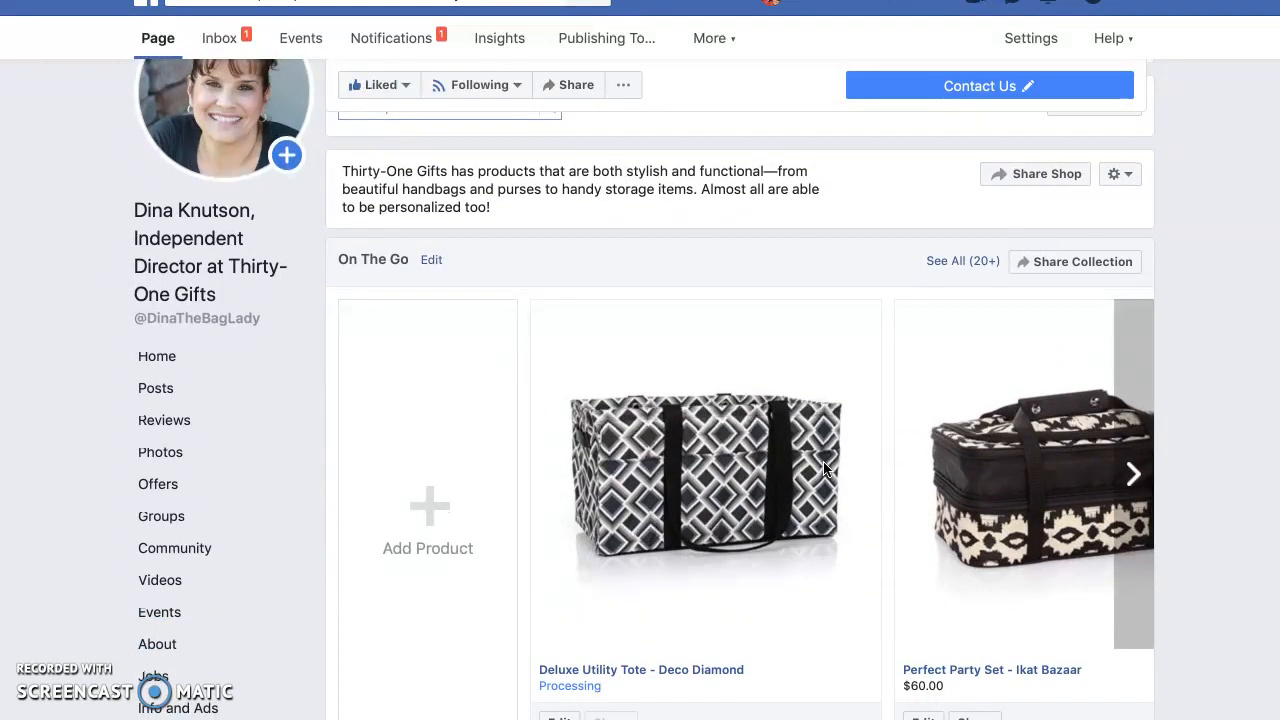
scroll(824, 466, "down", 4)
scroll(823, 468, "down", 3)
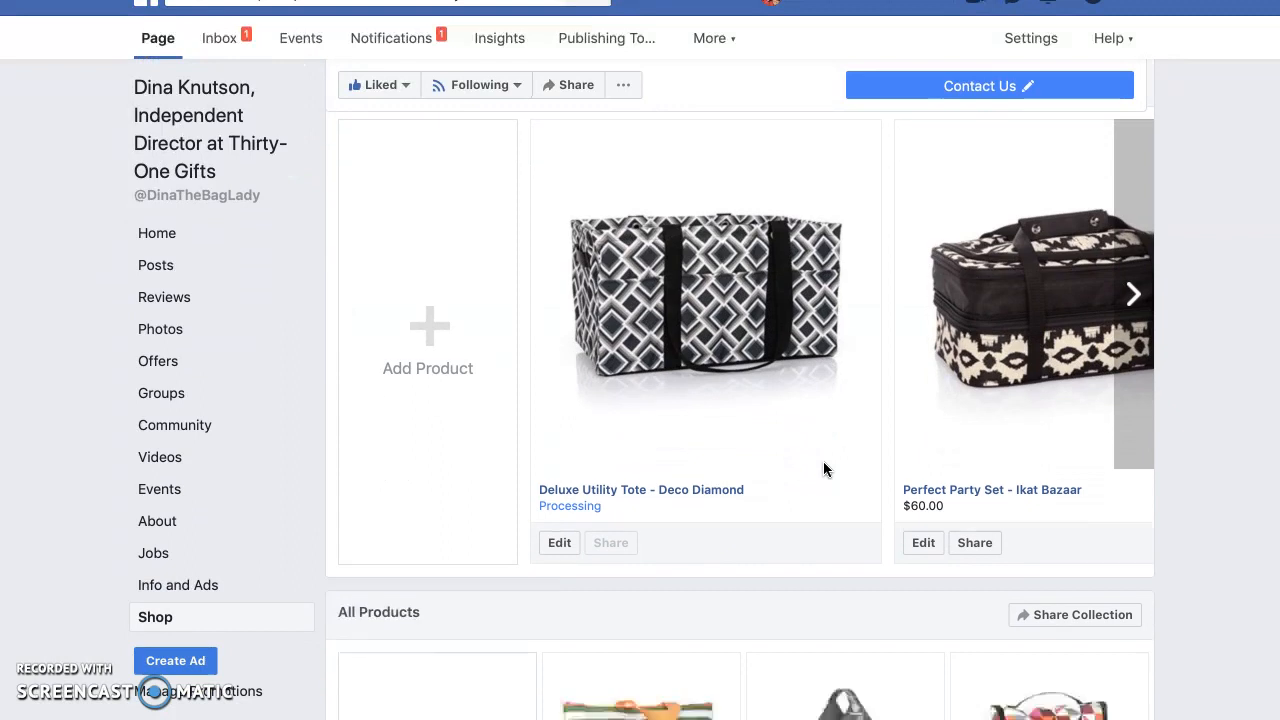
scroll(823, 468, "down", 3)
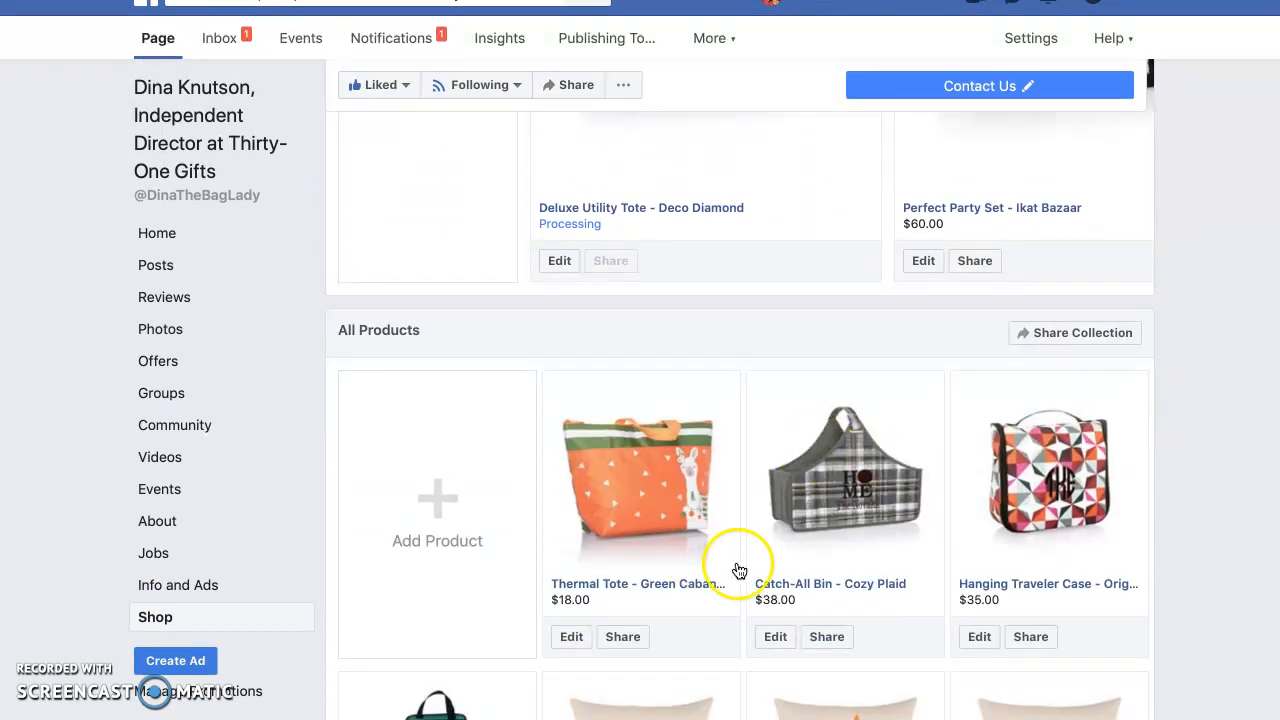
Start adding a new product to the All Products collection
scroll(700, 634, "down", 1)
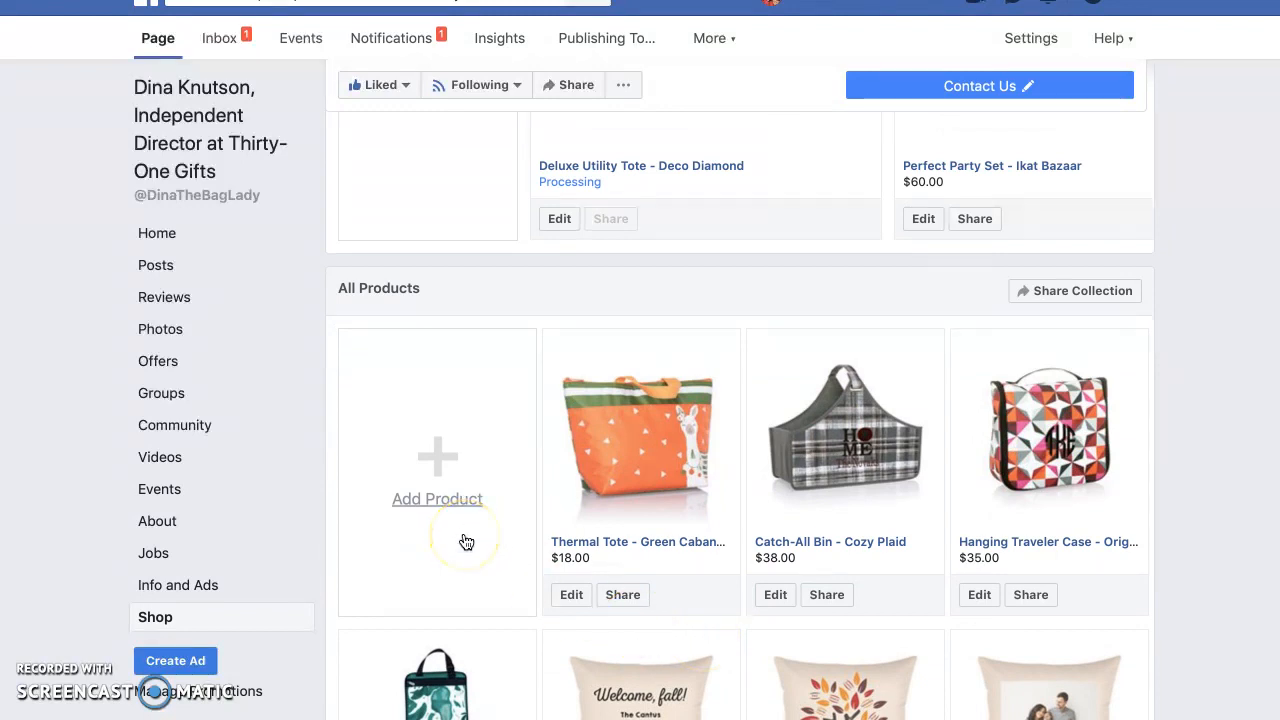
scroll(466, 545, "down", 3)
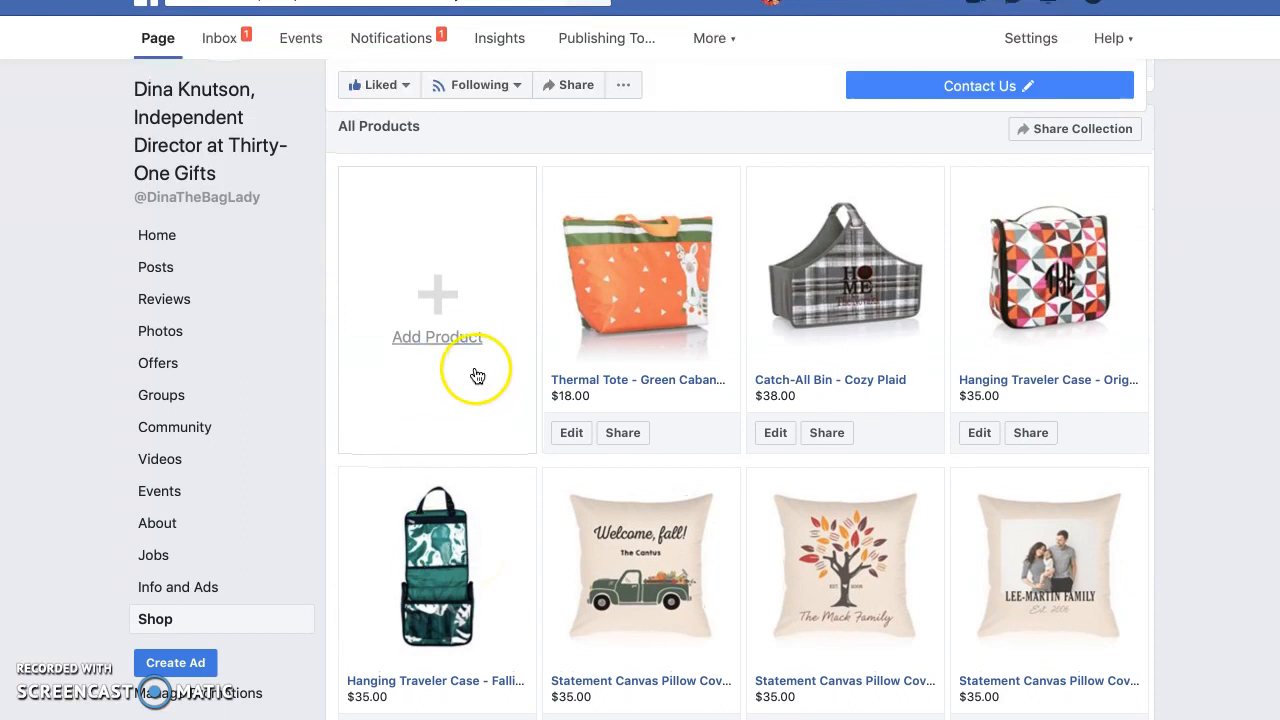
left_click(441, 301)
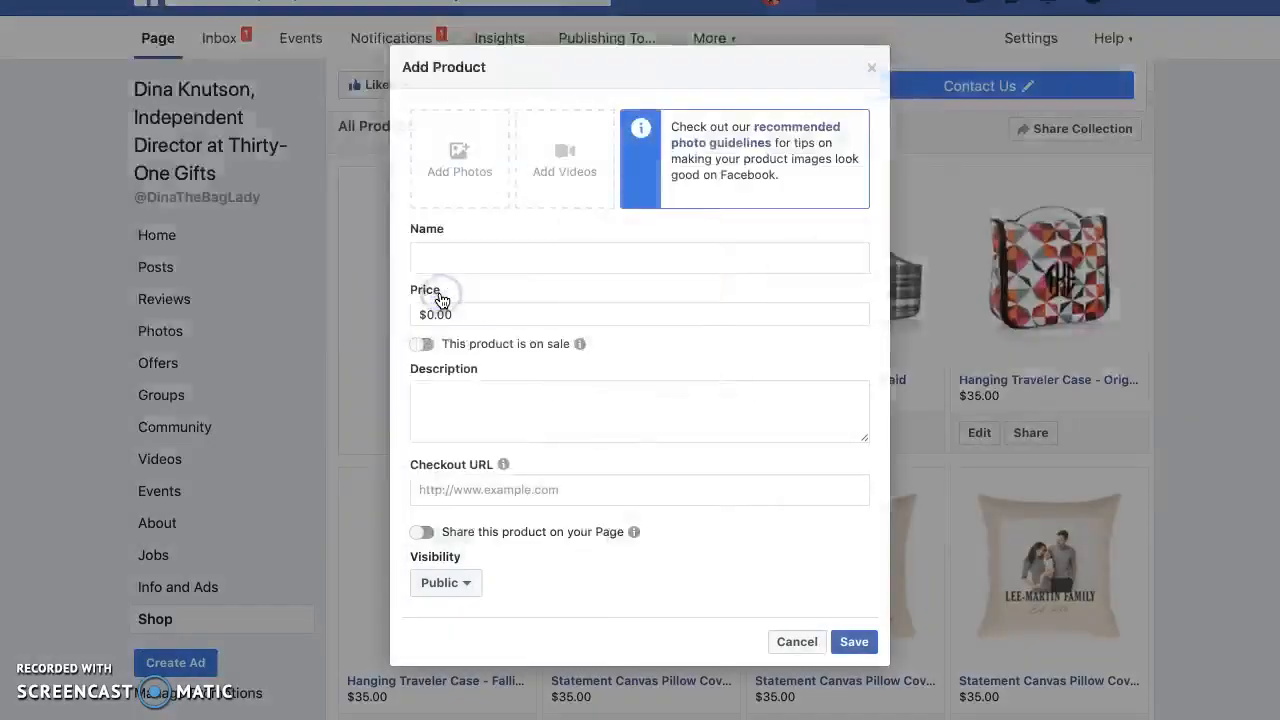
Add the 3000 Thermal Tote Pinwheel Party image from the computer as the new product's photo
left_click(461, 157)
left_click(721, 432)
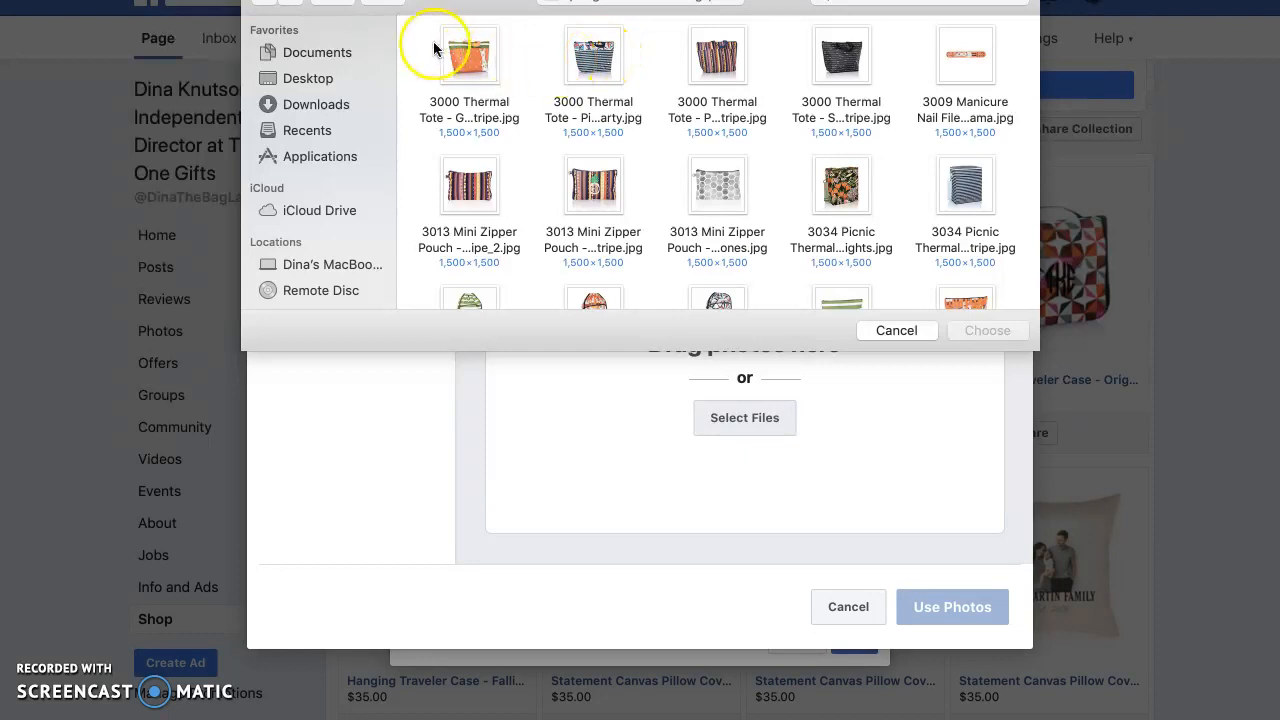
left_click(600, 62)
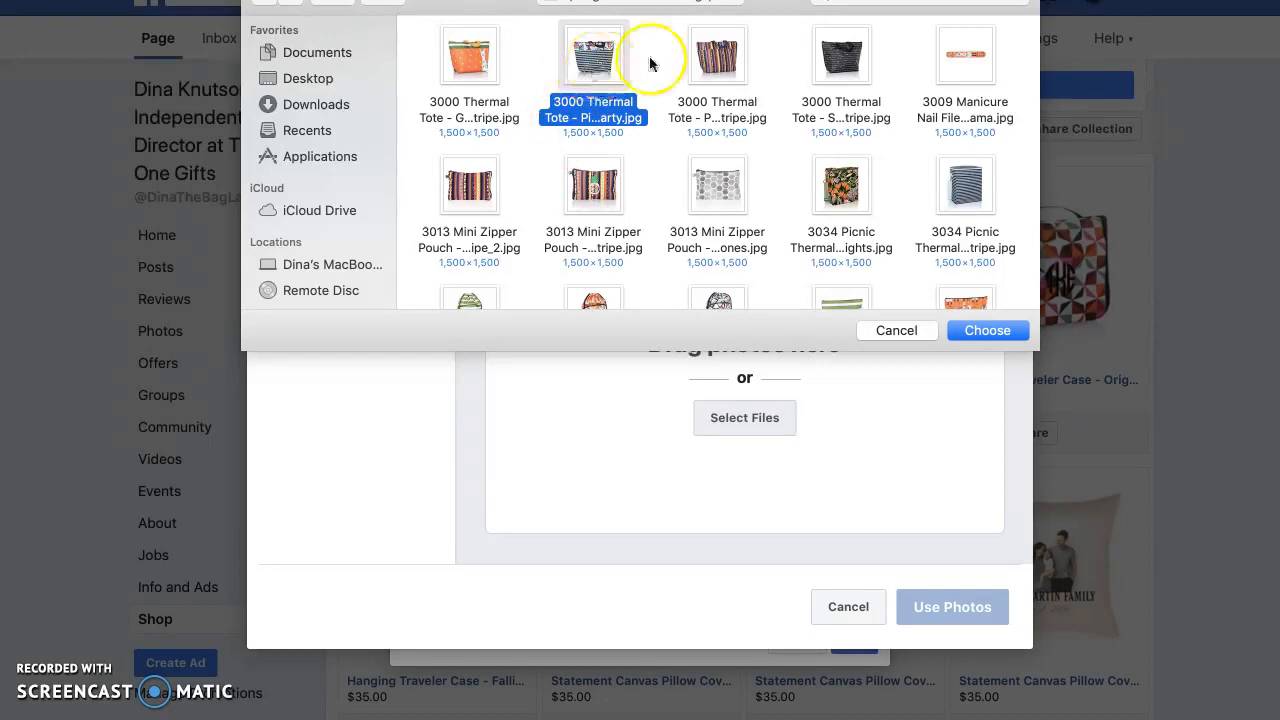
left_click(990, 331)
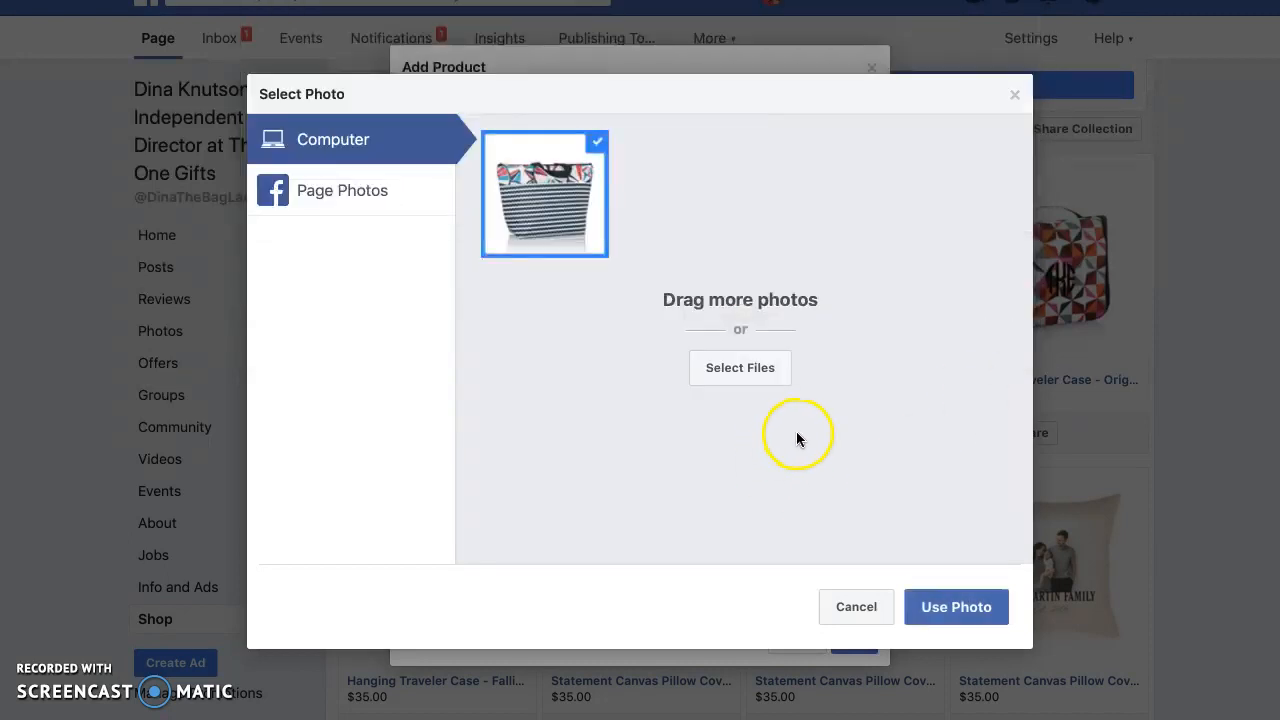
left_click(951, 604)
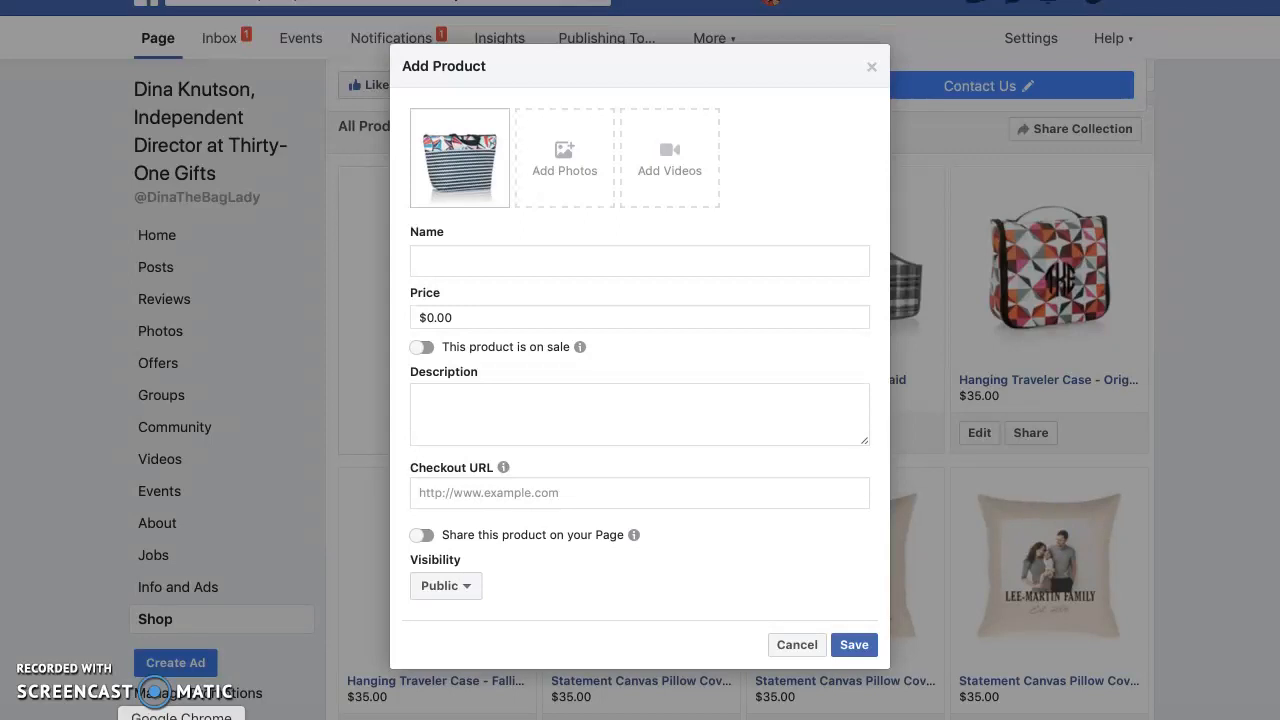
Switch to the Thirty-One website's Thermal Tote page and choose the Pinwheel Party pattern
left_click(154, 692)
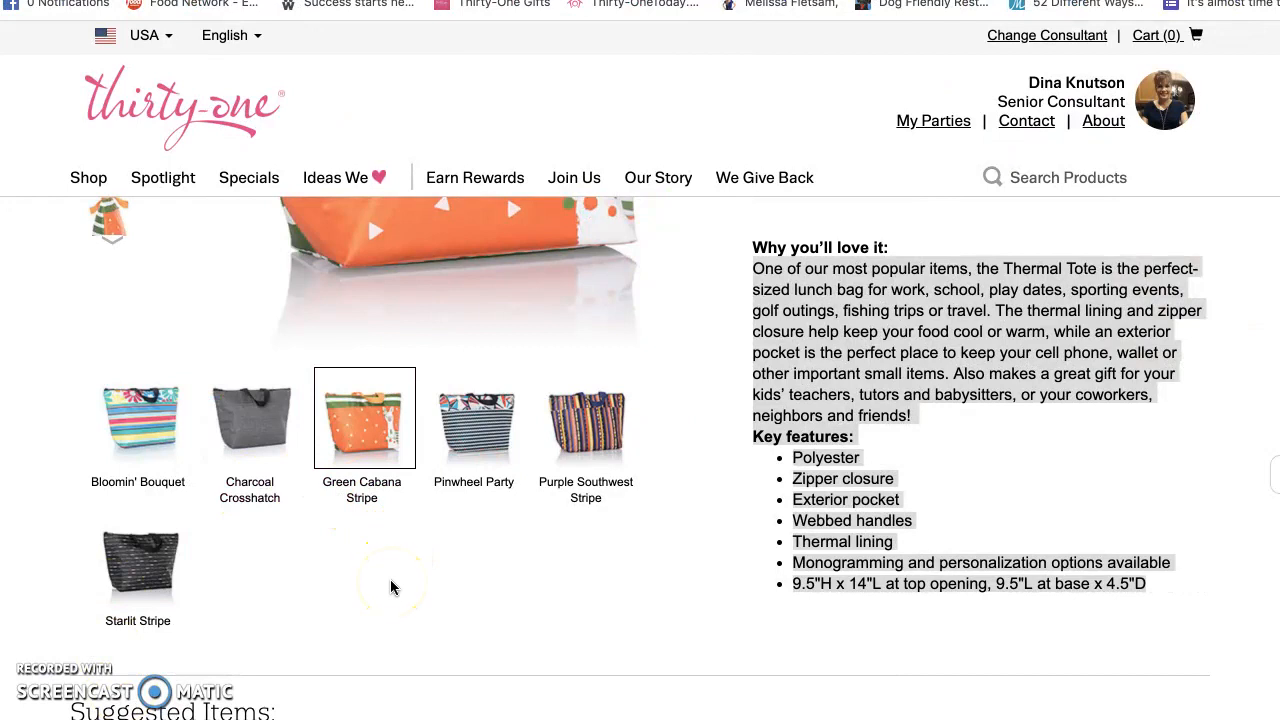
scroll(391, 587, "up", 5)
scroll(391, 587, "down", 3)
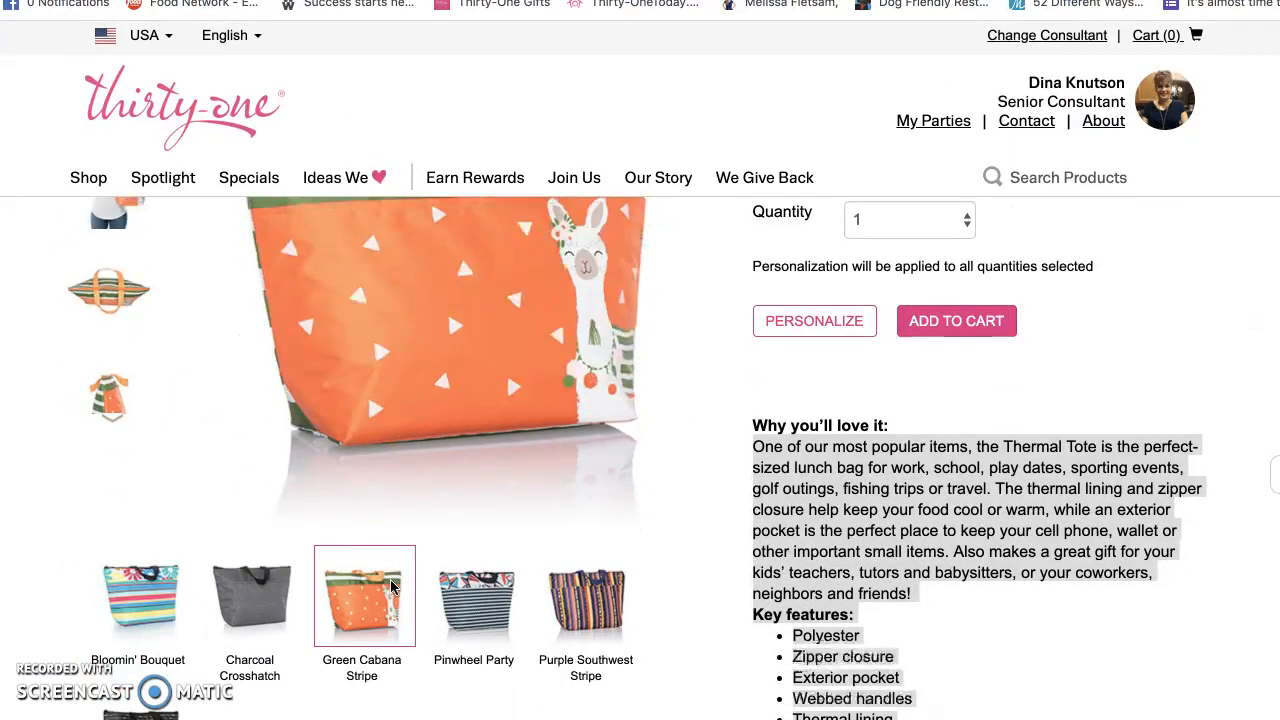
scroll(391, 587, "down", 1)
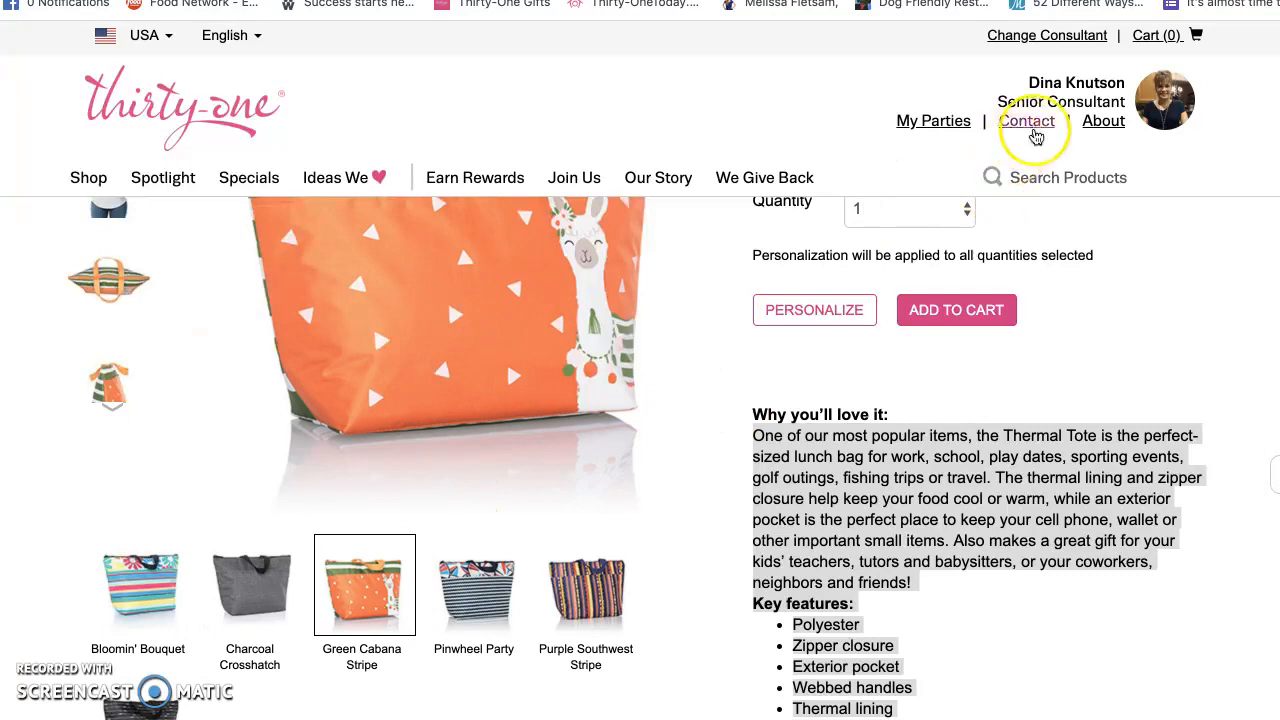
mouse_move(657, 483)
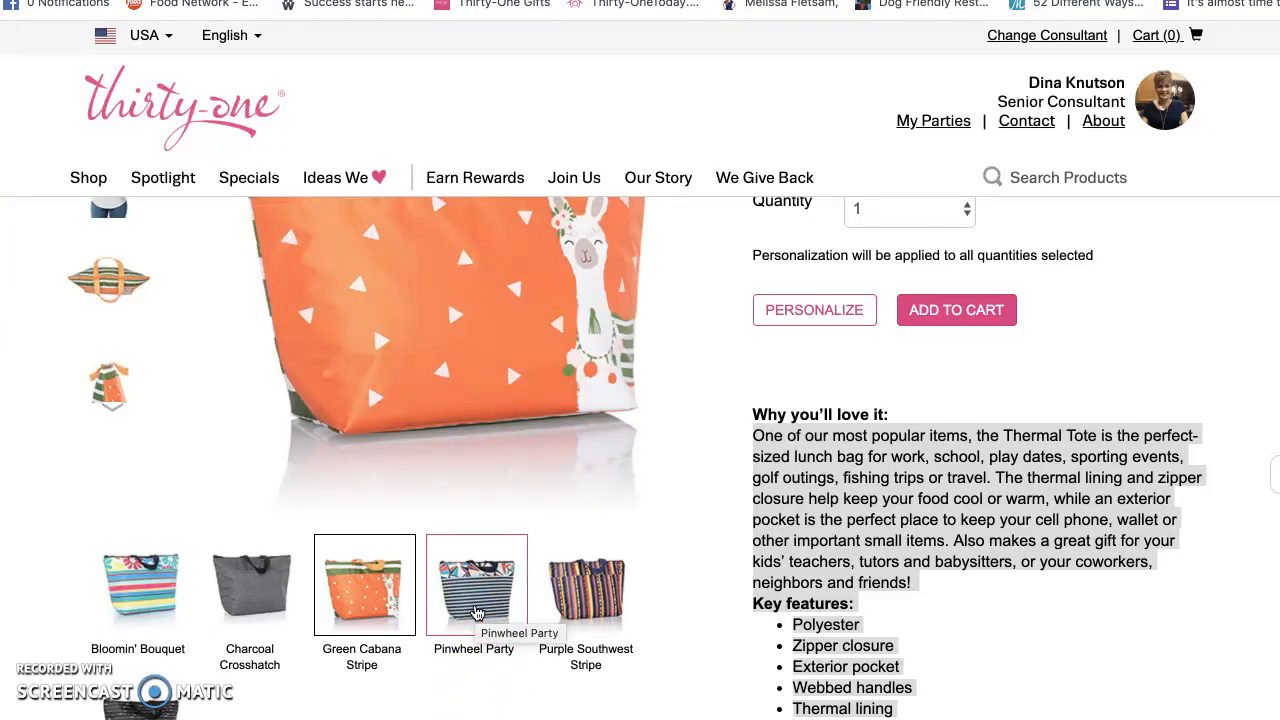
left_click(477, 608)
left_click(523, 484)
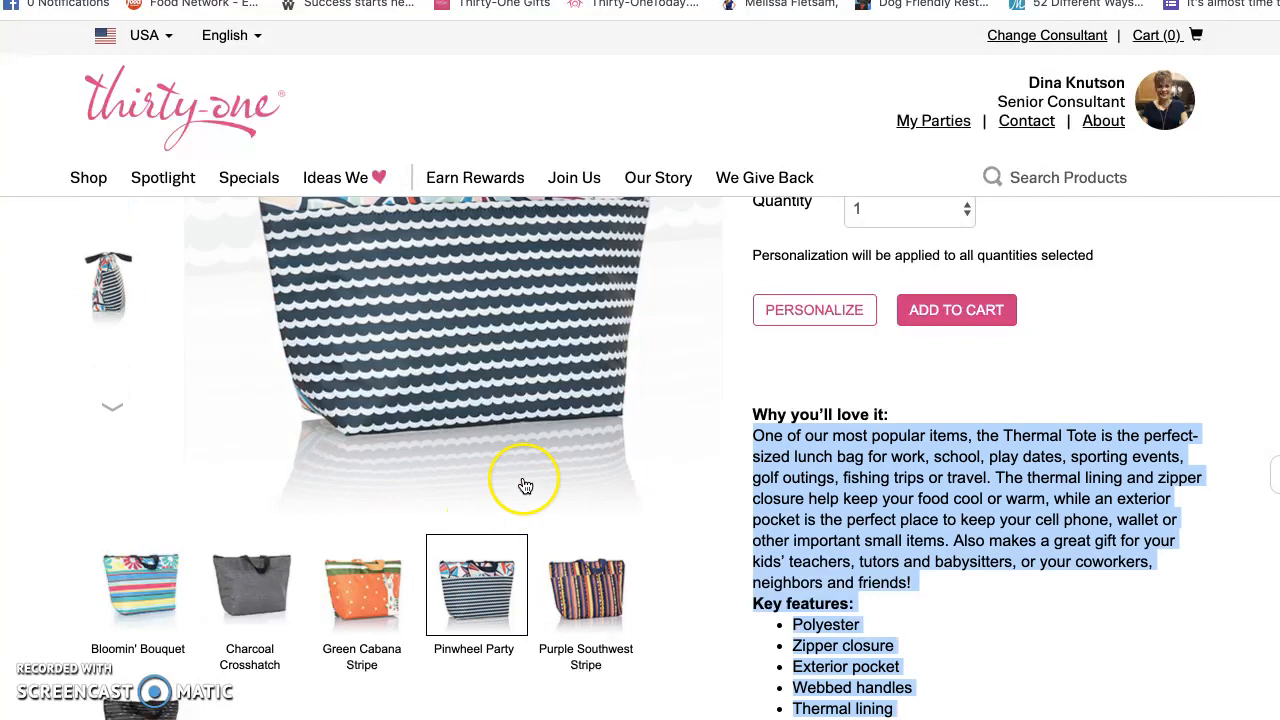
scroll(525, 485, "up", 2)
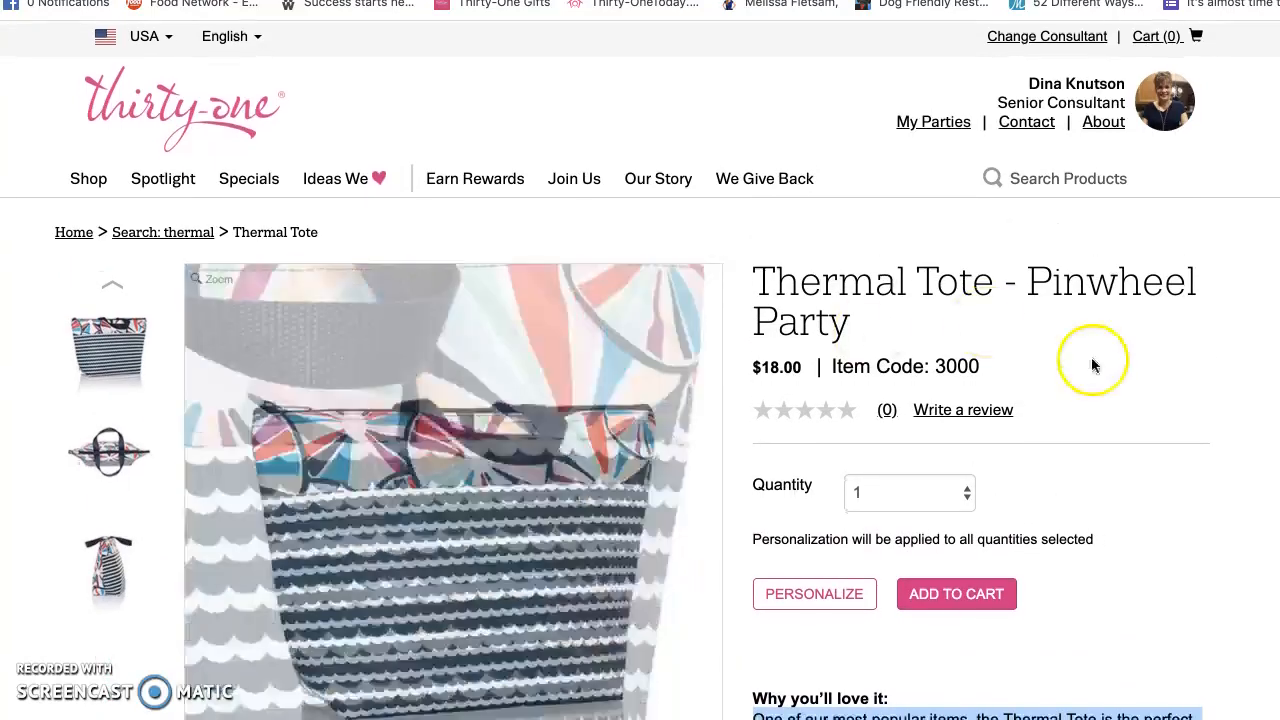
Copy the title "Thermal Tote - Pinwheel Party" from the Thirty-One page and paste it as the new Facebook product's name
left_click_drag(762, 285, 849, 323)
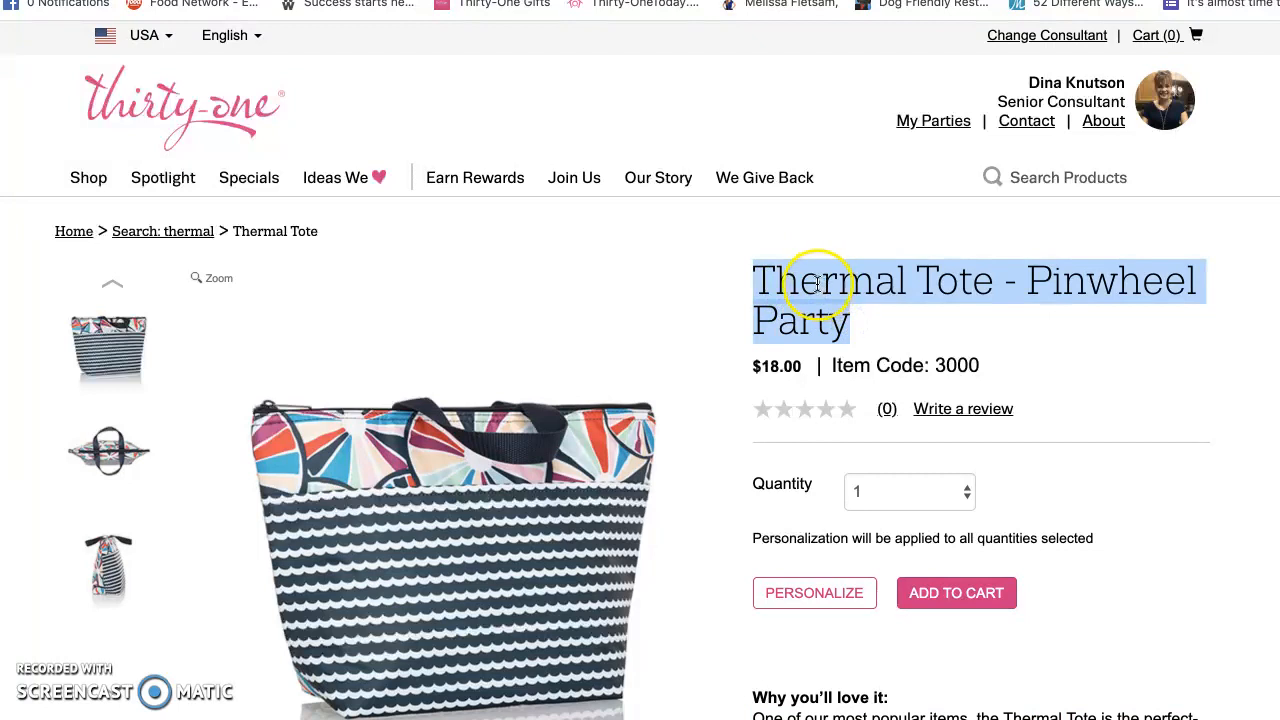
right_click(818, 288)
left_click(853, 326)
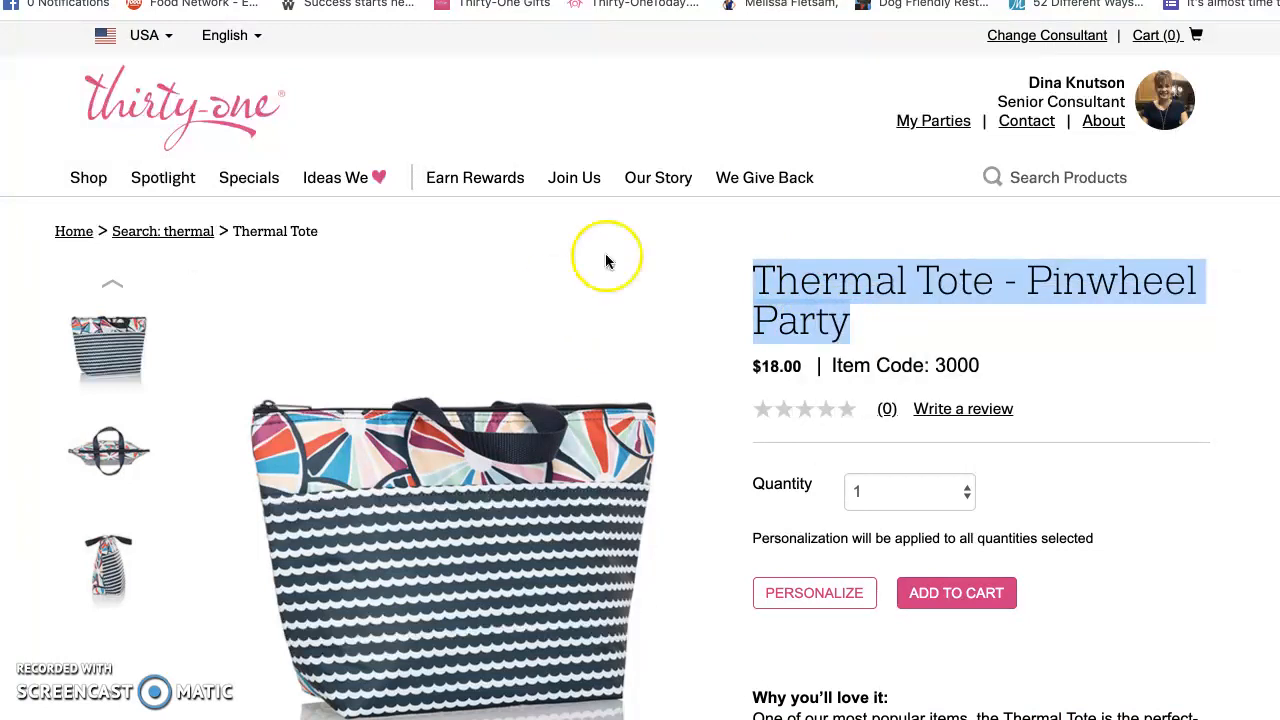
left_click(132, 719)
left_click(441, 268)
right_click(432, 262)
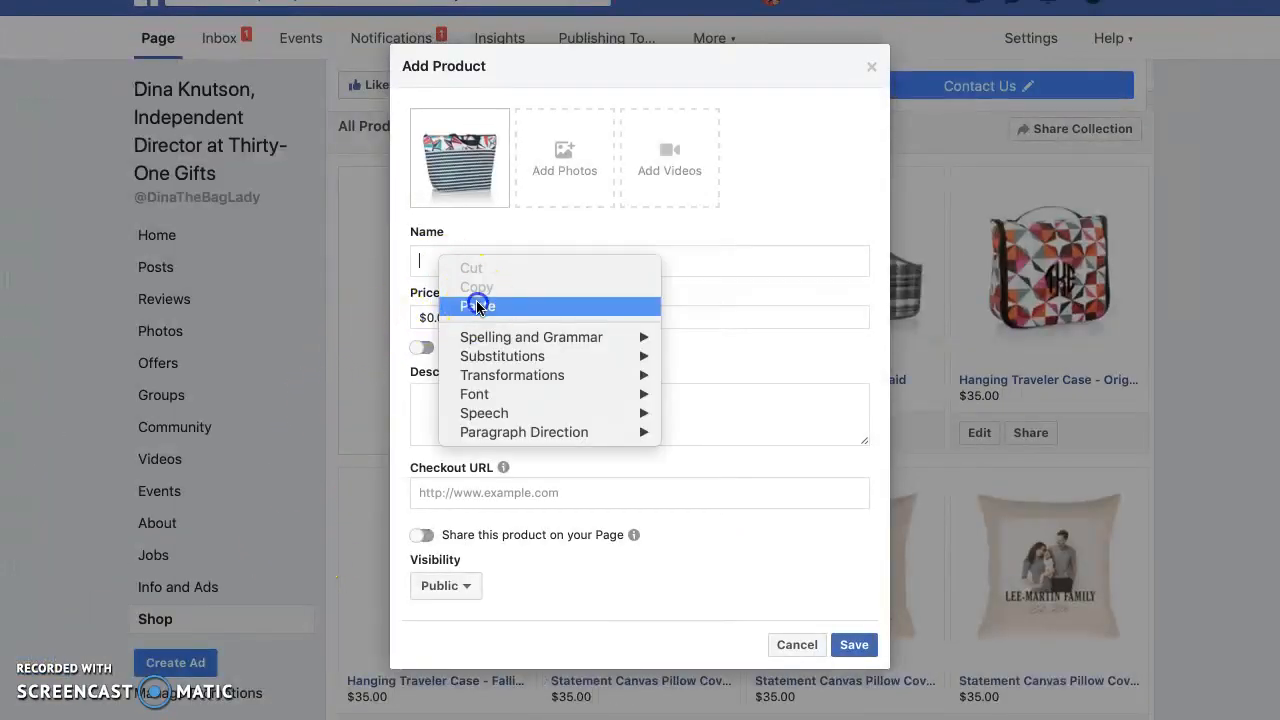
left_click(472, 299)
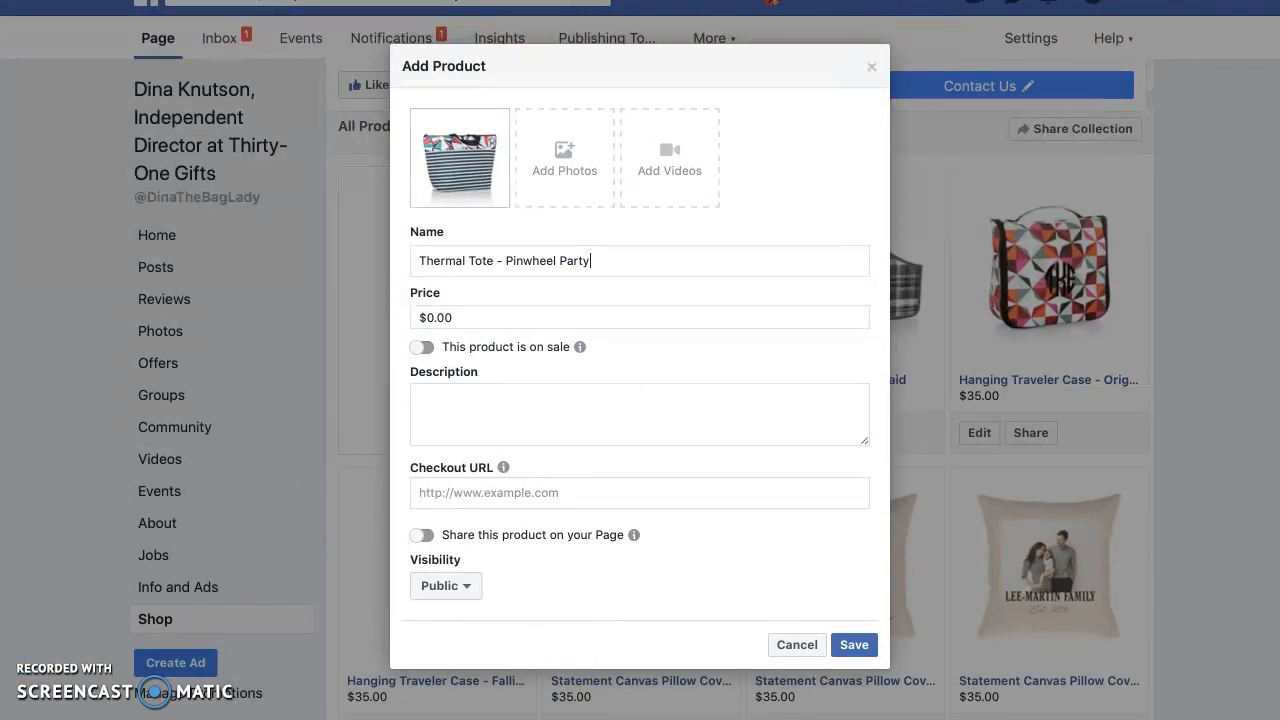
Set the new product's price to $18.00
left_click(463, 319)
left_click_drag(463, 319, 383, 317)
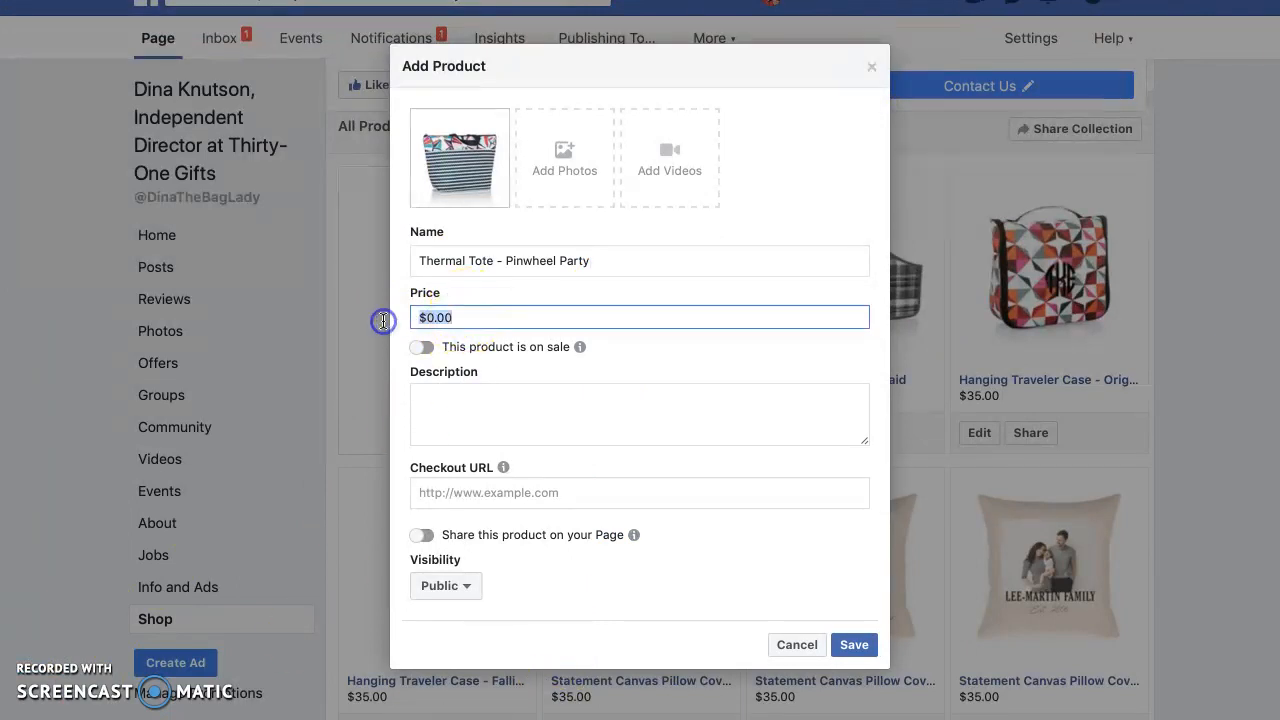
type("1")
left_click(454, 397)
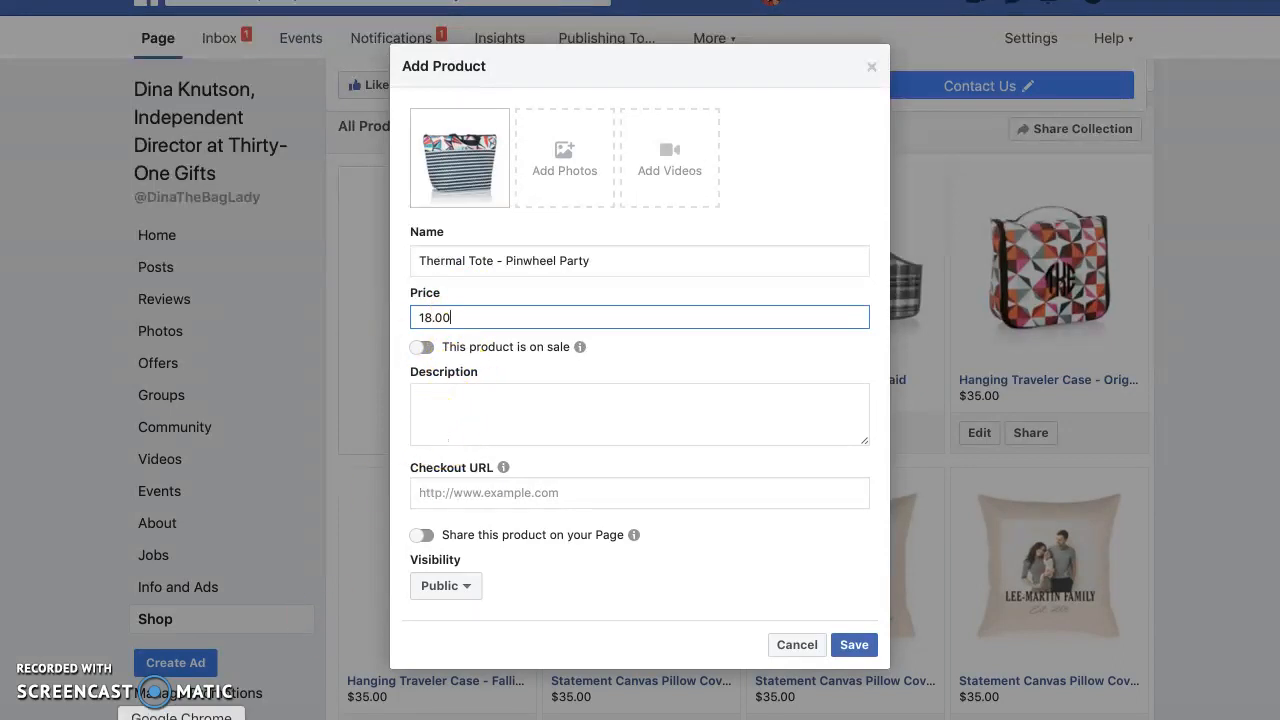
Copy the Thermal Tote's description and key features from the Thirty-One page and paste them as the Facebook product's description
left_click(131, 716)
scroll(736, 584, "down", 5)
scroll(736, 590, "down", 2)
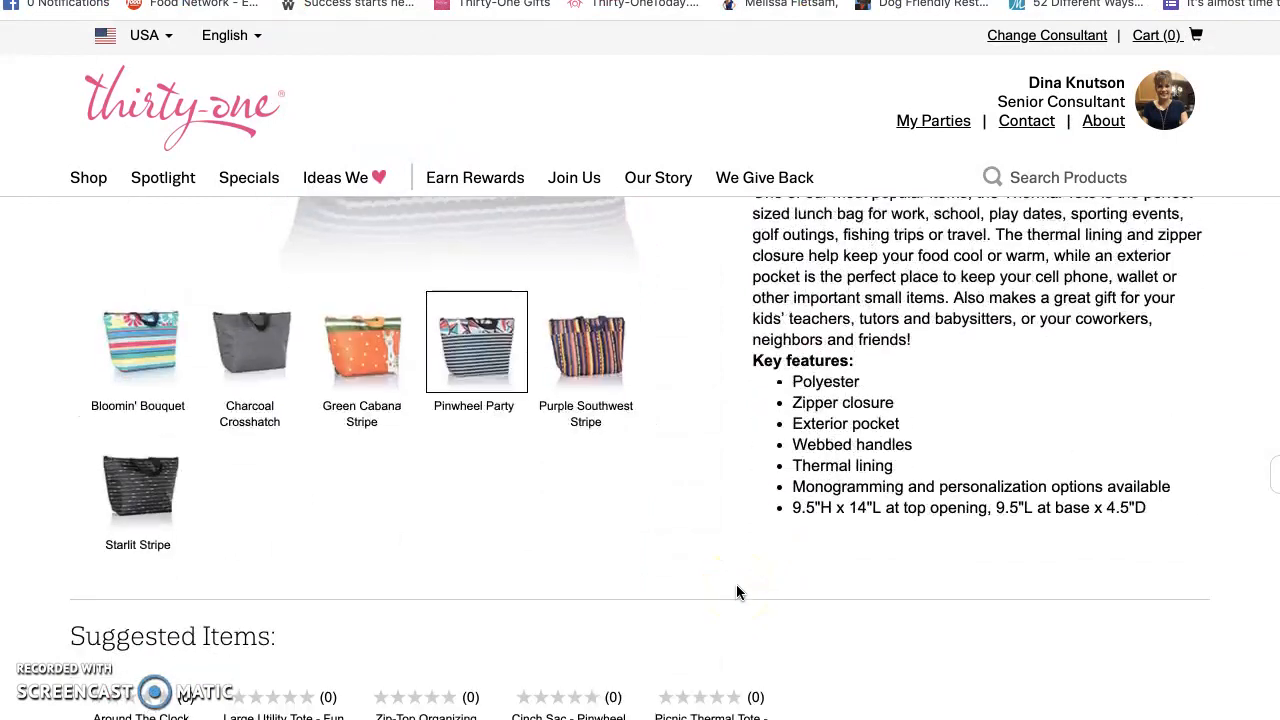
scroll(736, 590, "up", 1)
left_click_drag(755, 250, 1104, 588)
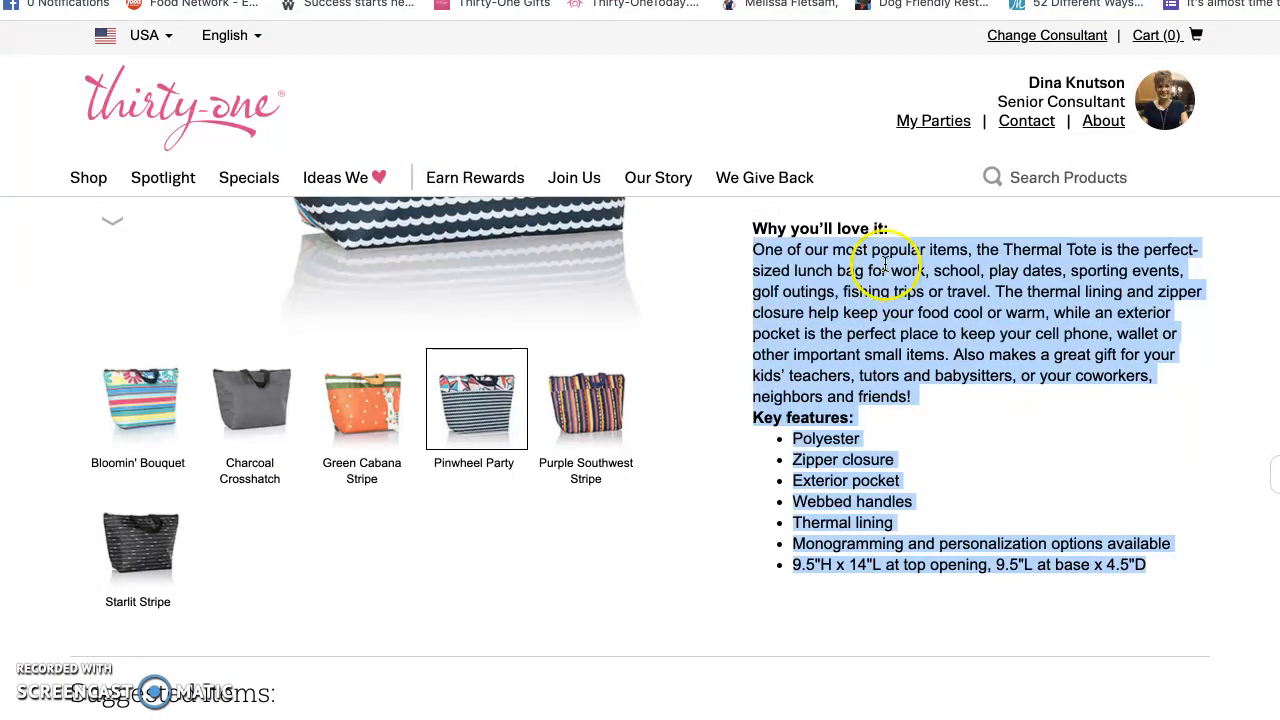
right_click(868, 292)
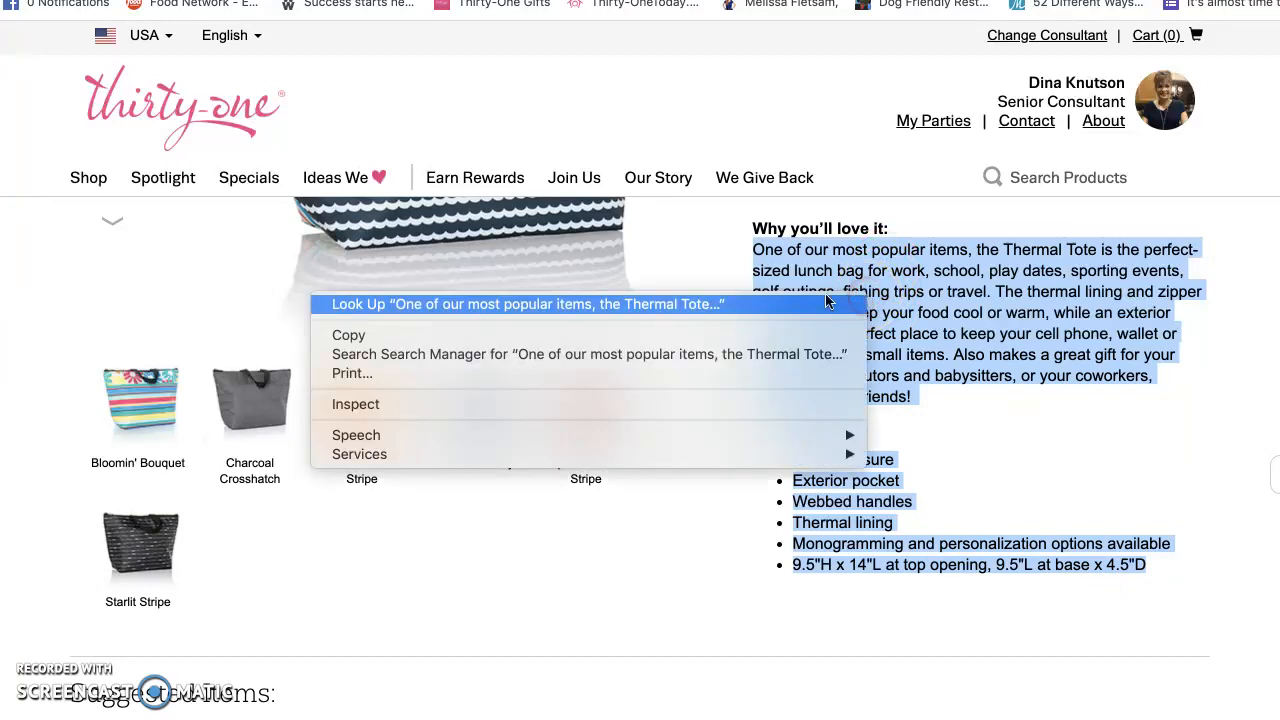
left_click(589, 333)
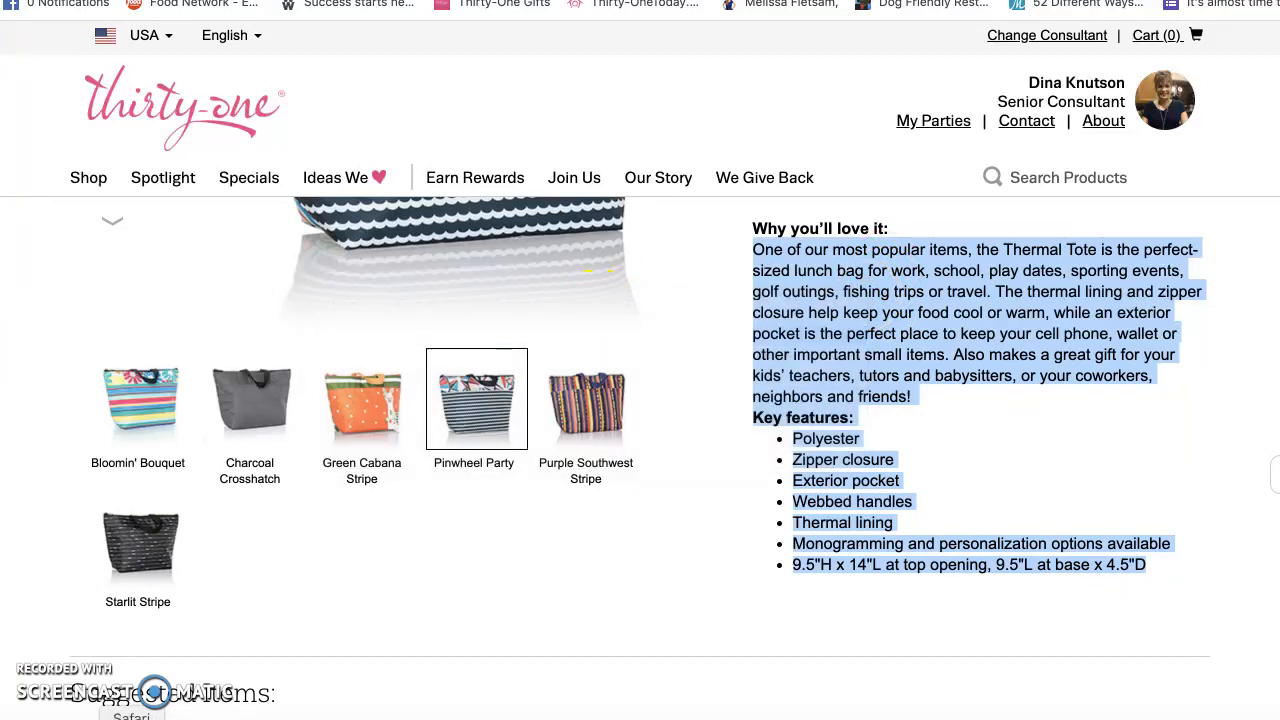
key("ctrl+Left")
left_click(434, 411)
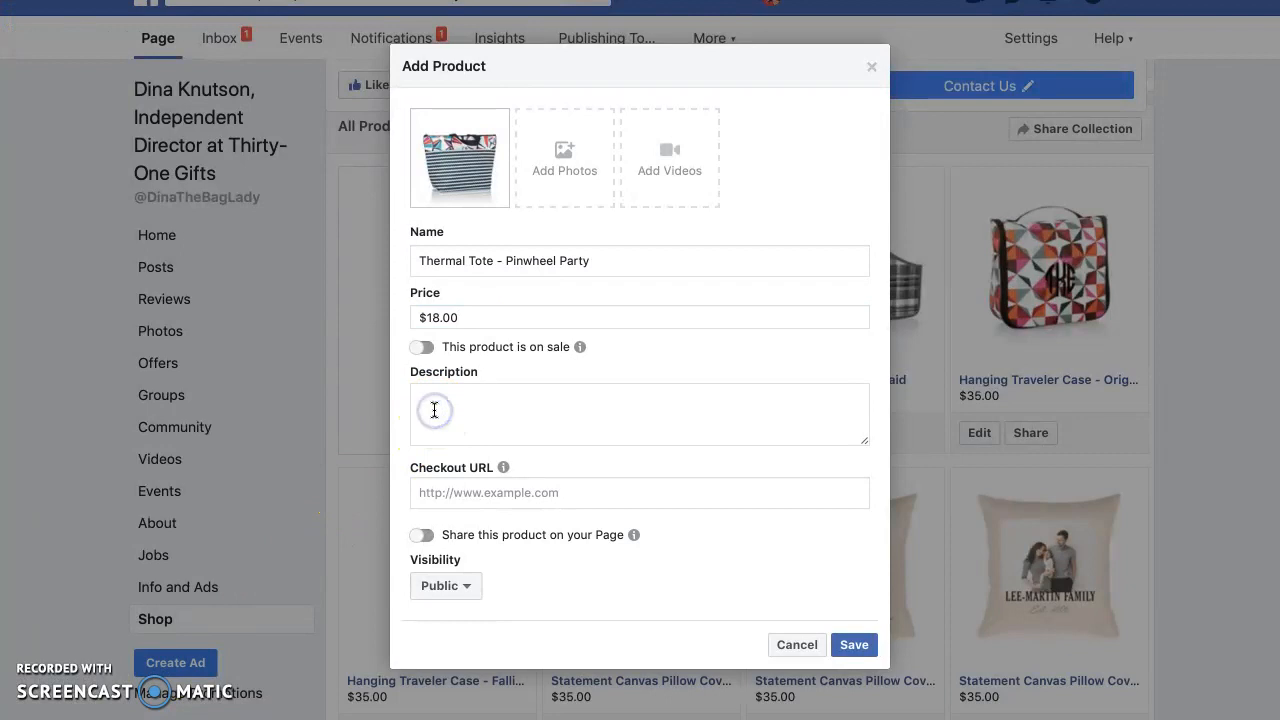
right_click(432, 410)
left_click(462, 458)
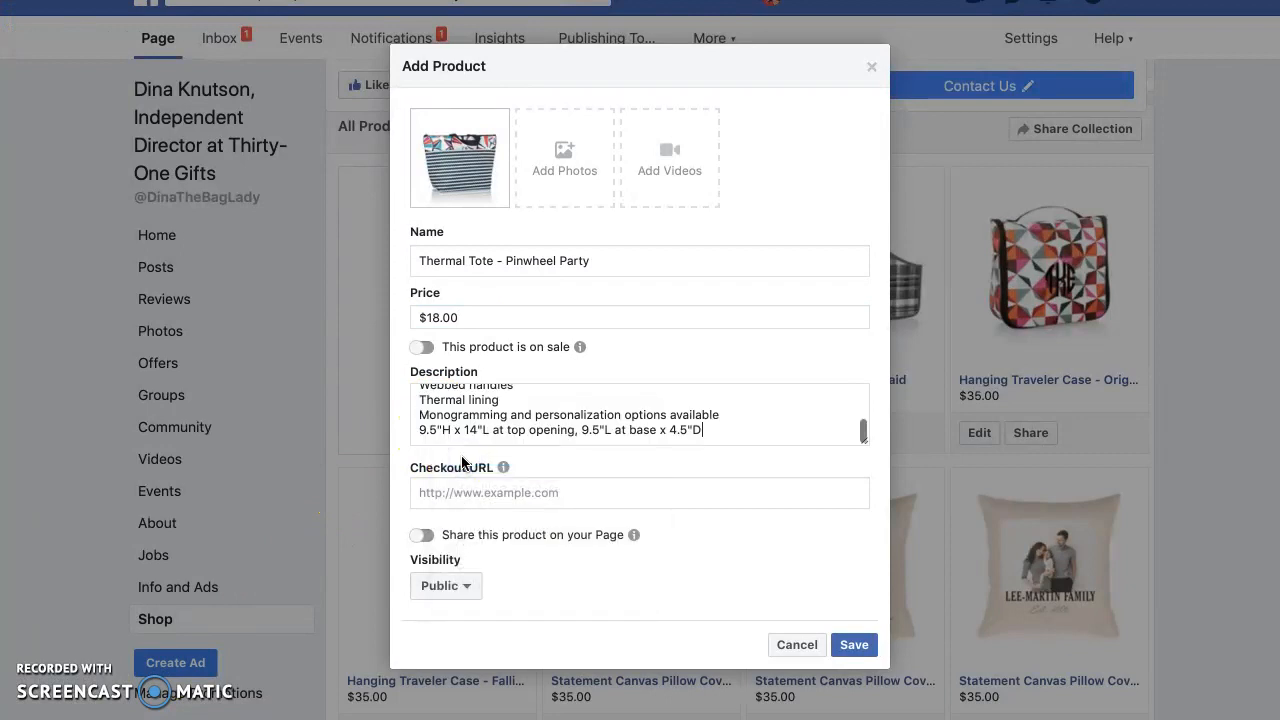
Copy the Thermal Tote page's web address from the Thirty-One site, paste it as the checkout URL, and save the product
left_click(181, 719)
left_click(138, 0)
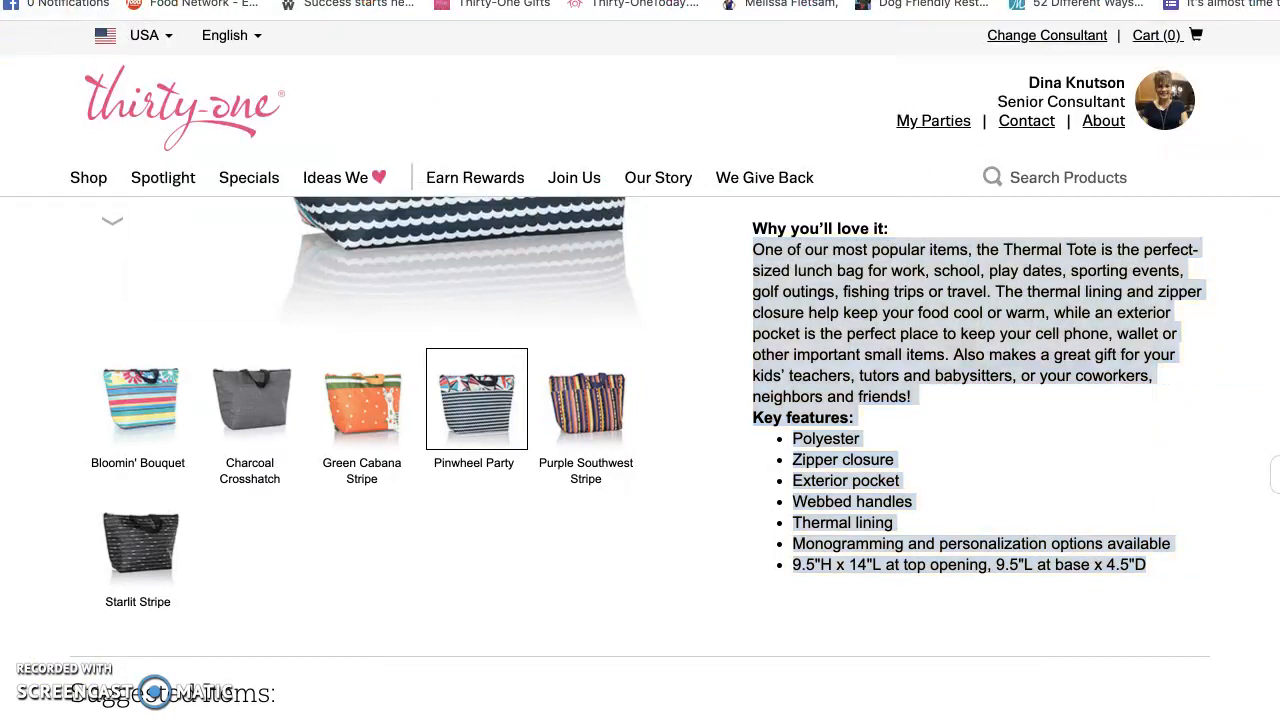
right_click(138, 0)
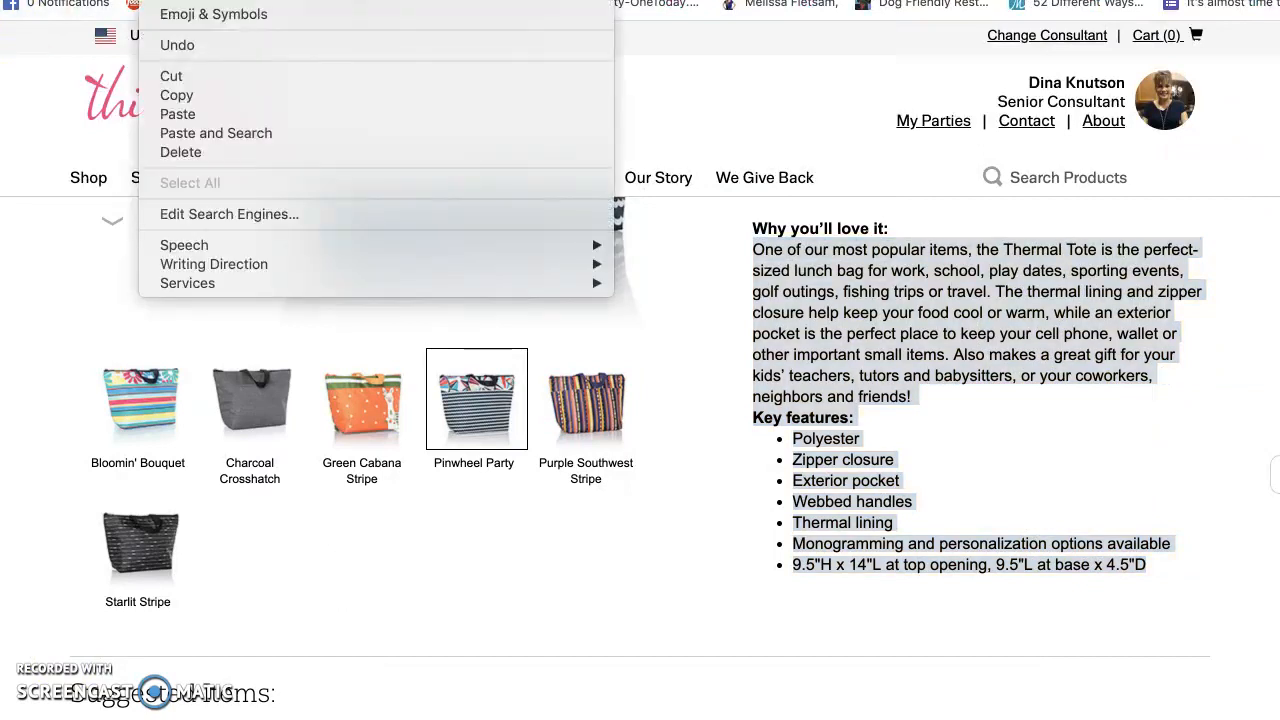
left_click(180, 95)
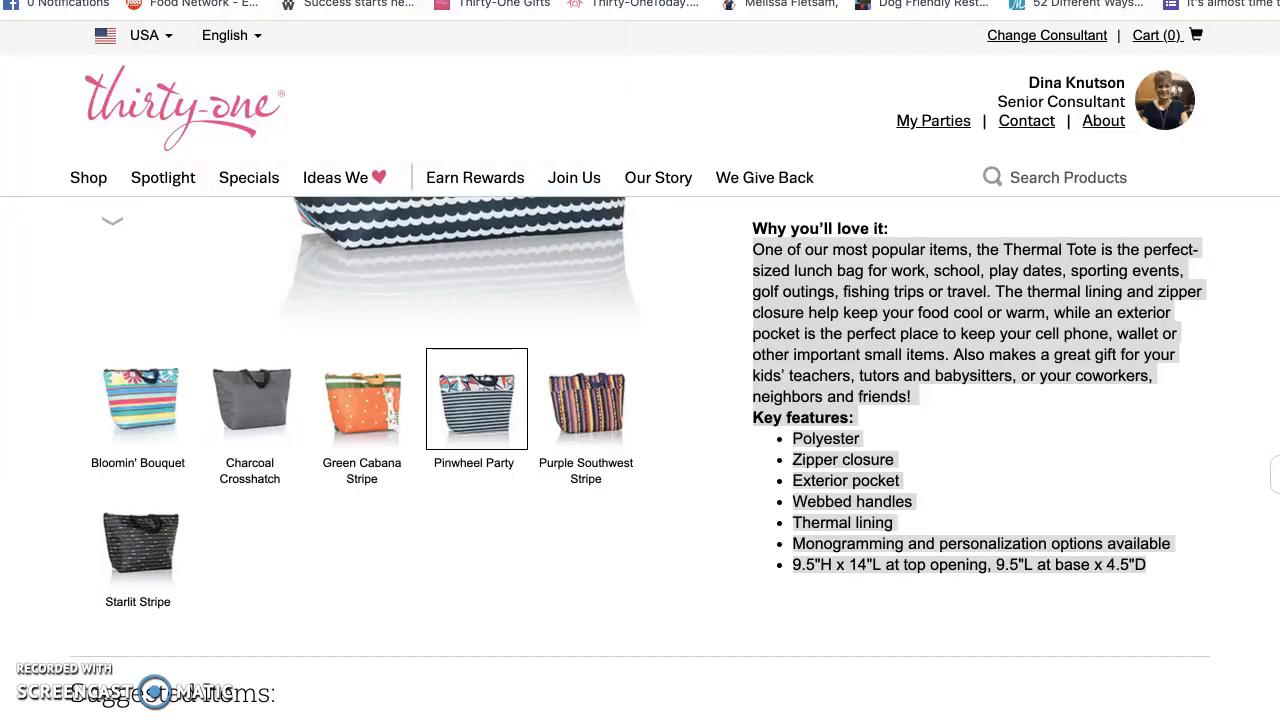
left_click(131, 719)
left_click(457, 496)
right_click(457, 496)
left_click(497, 545)
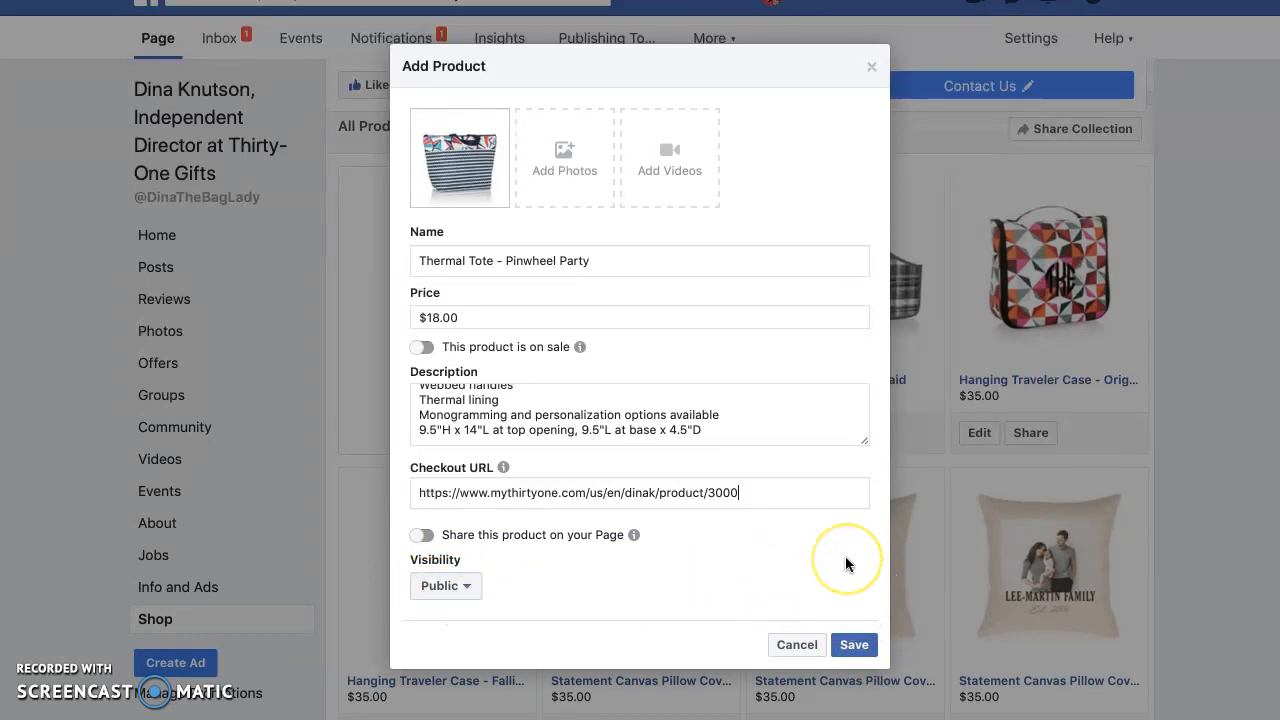
left_click(856, 645)
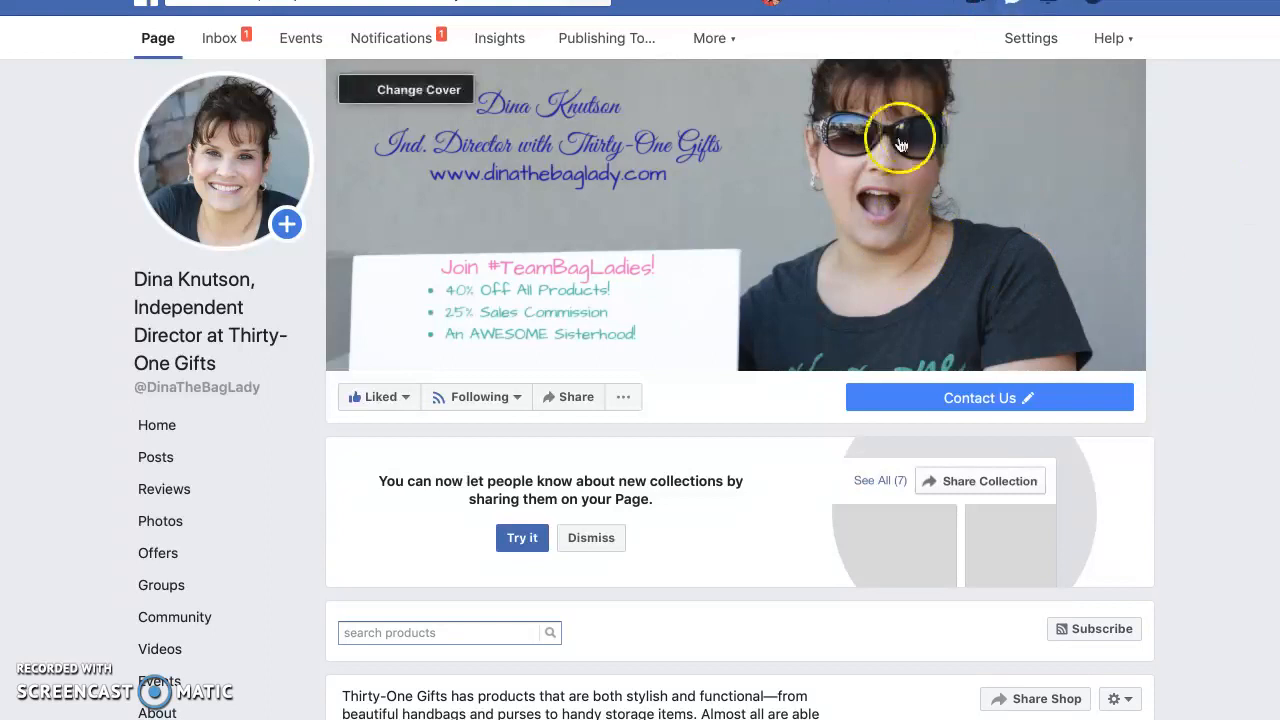
Review the page's shop, checking the new Thermal Tote in All Products and the items in the On The Go collection
scroll(734, 517, "down", 1)
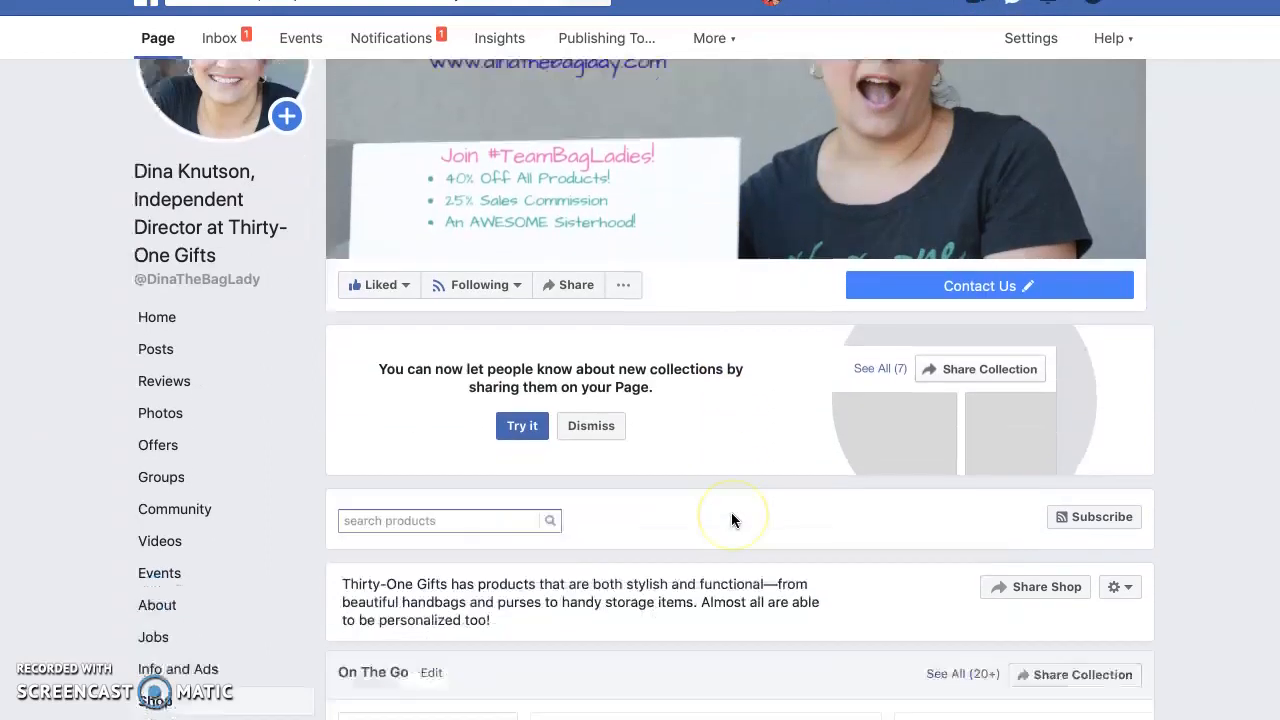
scroll(731, 517, "down", 8)
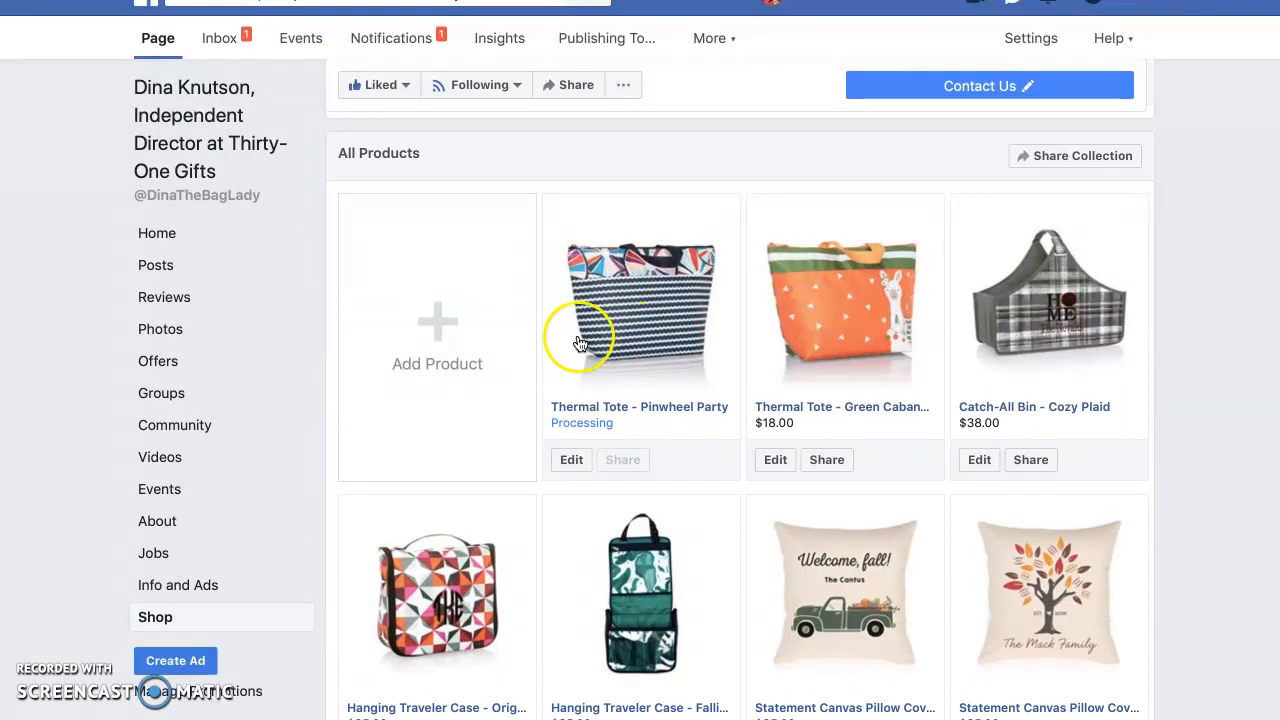
scroll(585, 348, "down", 2)
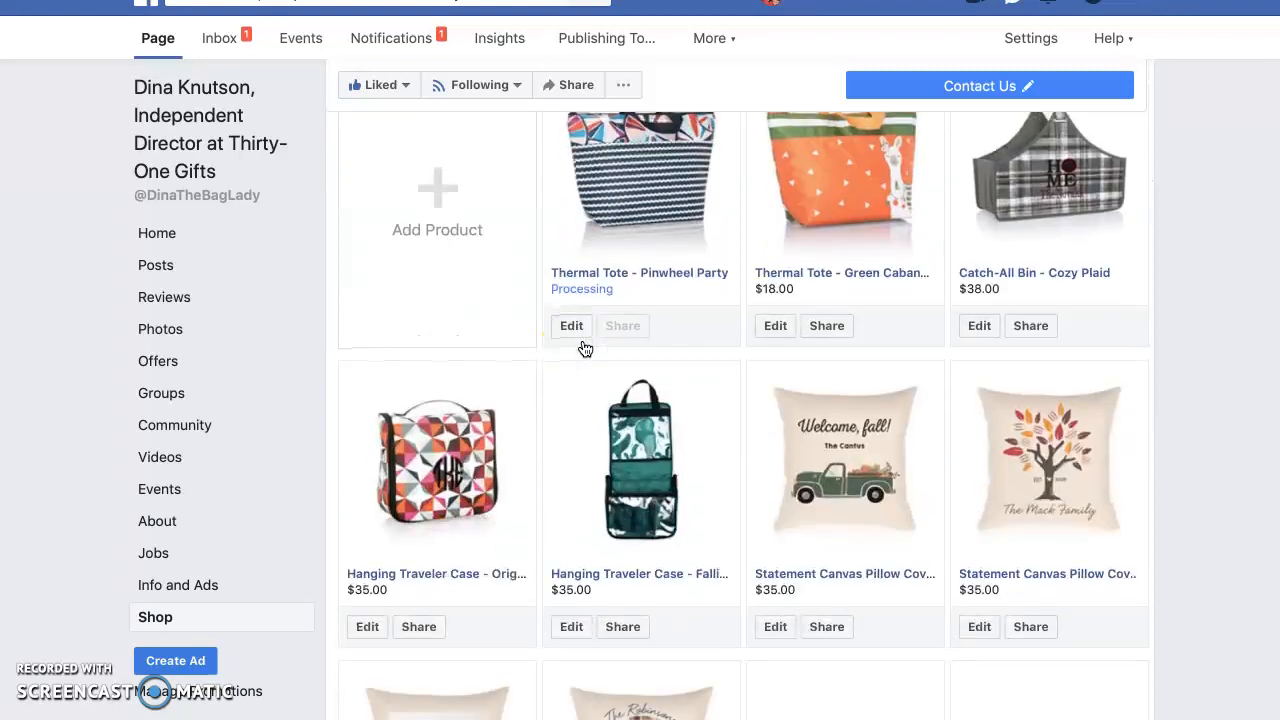
scroll(592, 334, "up", 1)
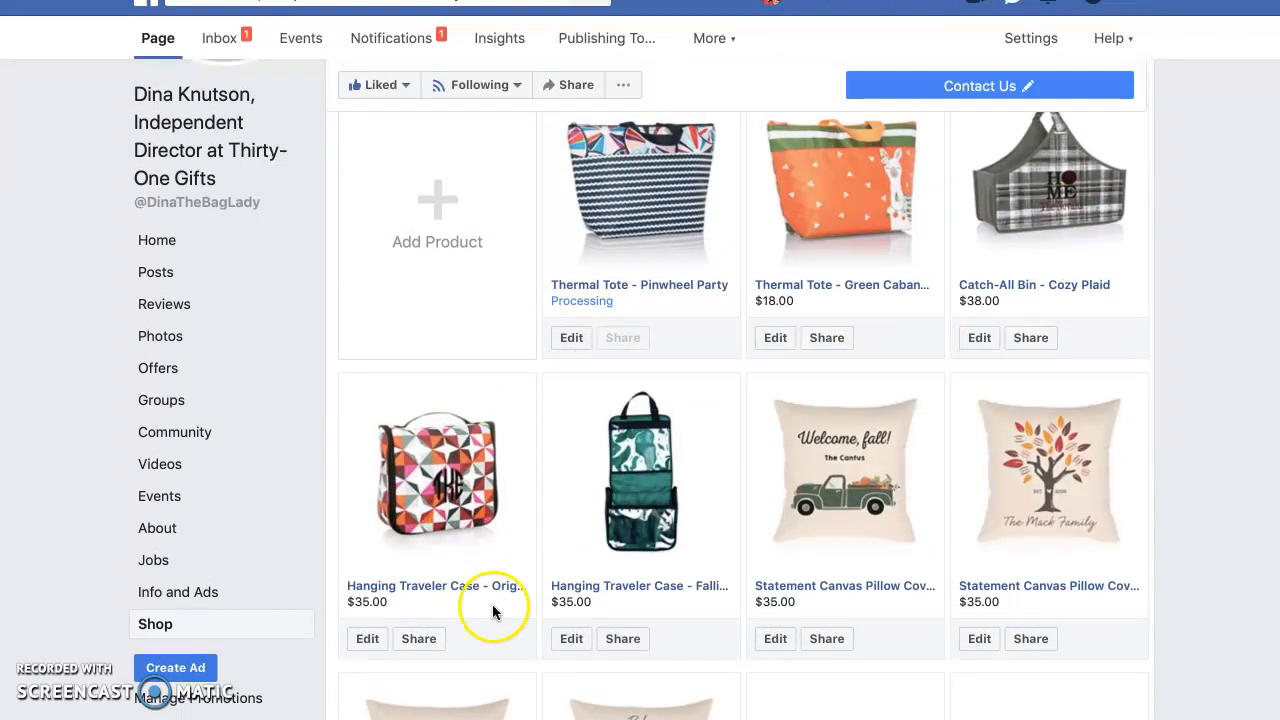
scroll(606, 348, "up", 2)
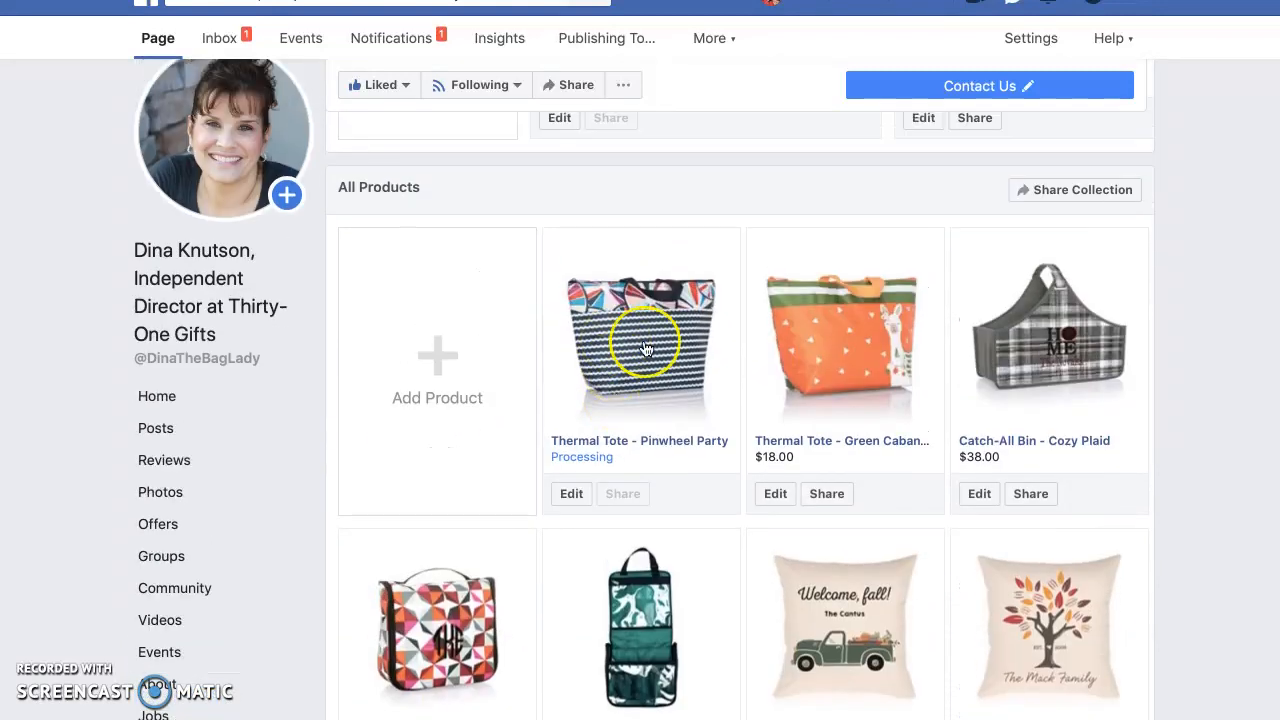
scroll(645, 348, "down", 1)
scroll(645, 348, "up", 6)
scroll(645, 348, "up", 2)
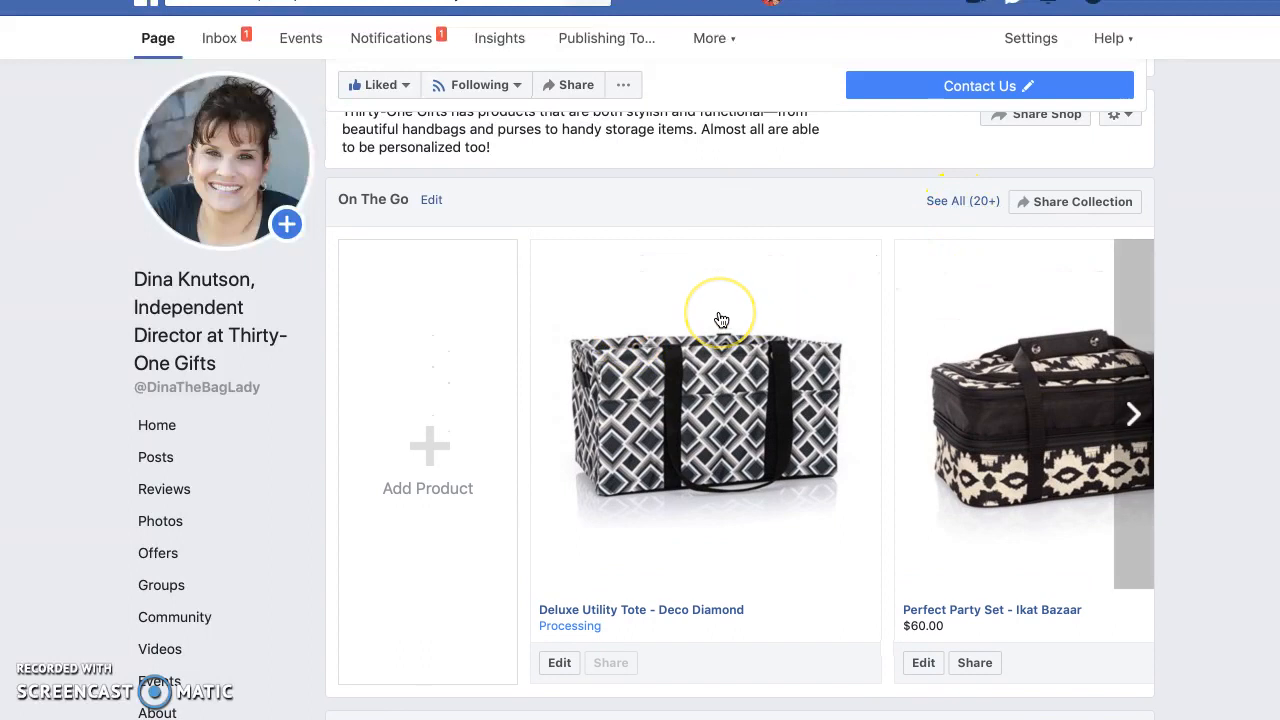
scroll(721, 319, "up", 2)
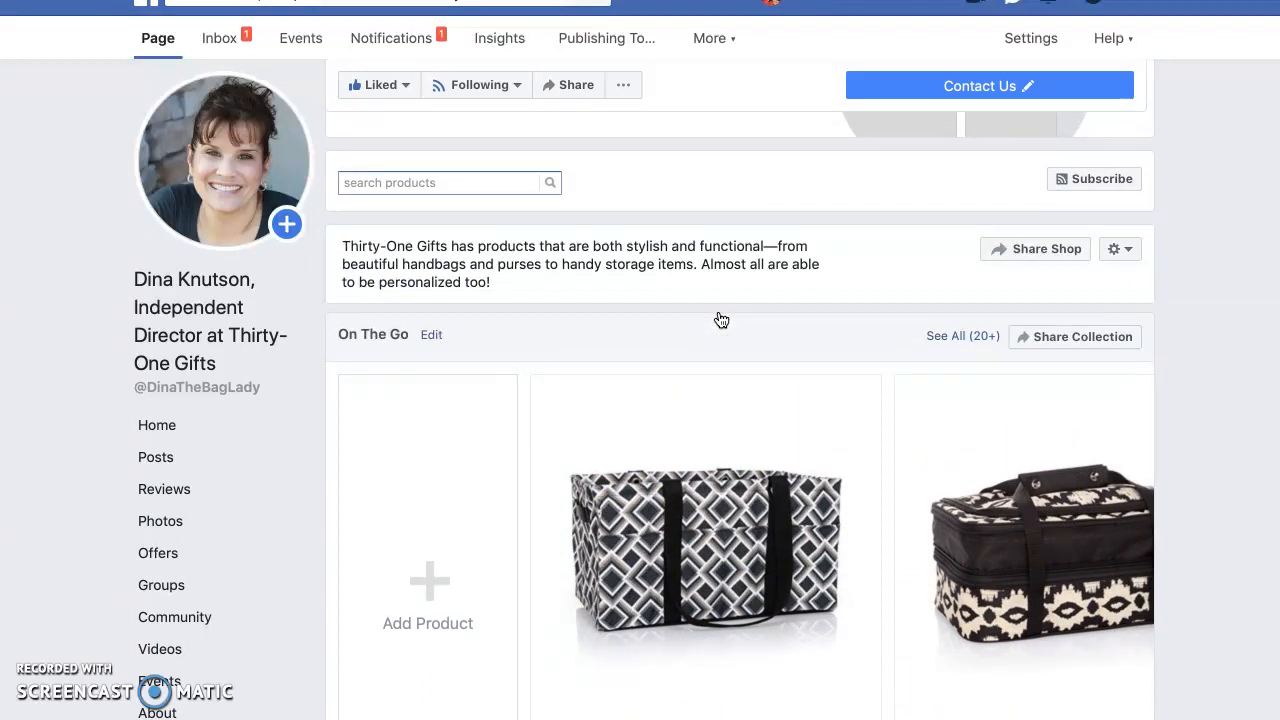
scroll(721, 319, "up", 2)
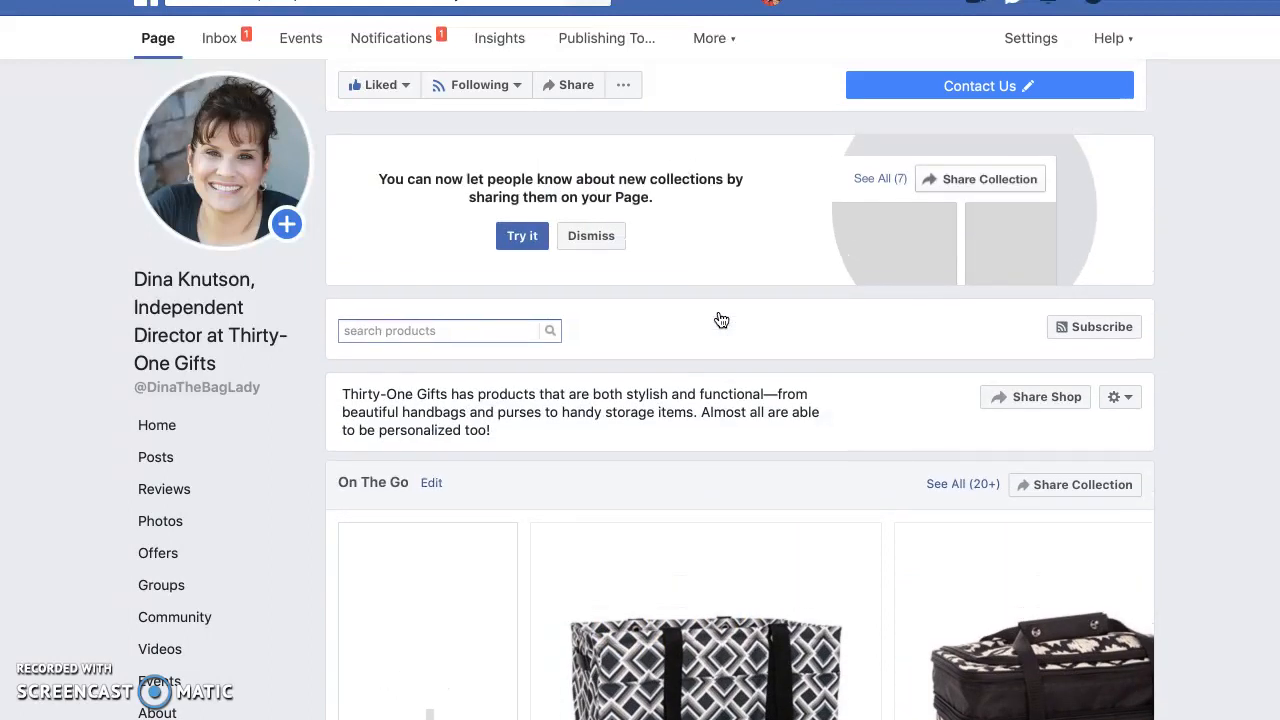
scroll(720, 316, "up", 1)
scroll(720, 318, "down", 2)
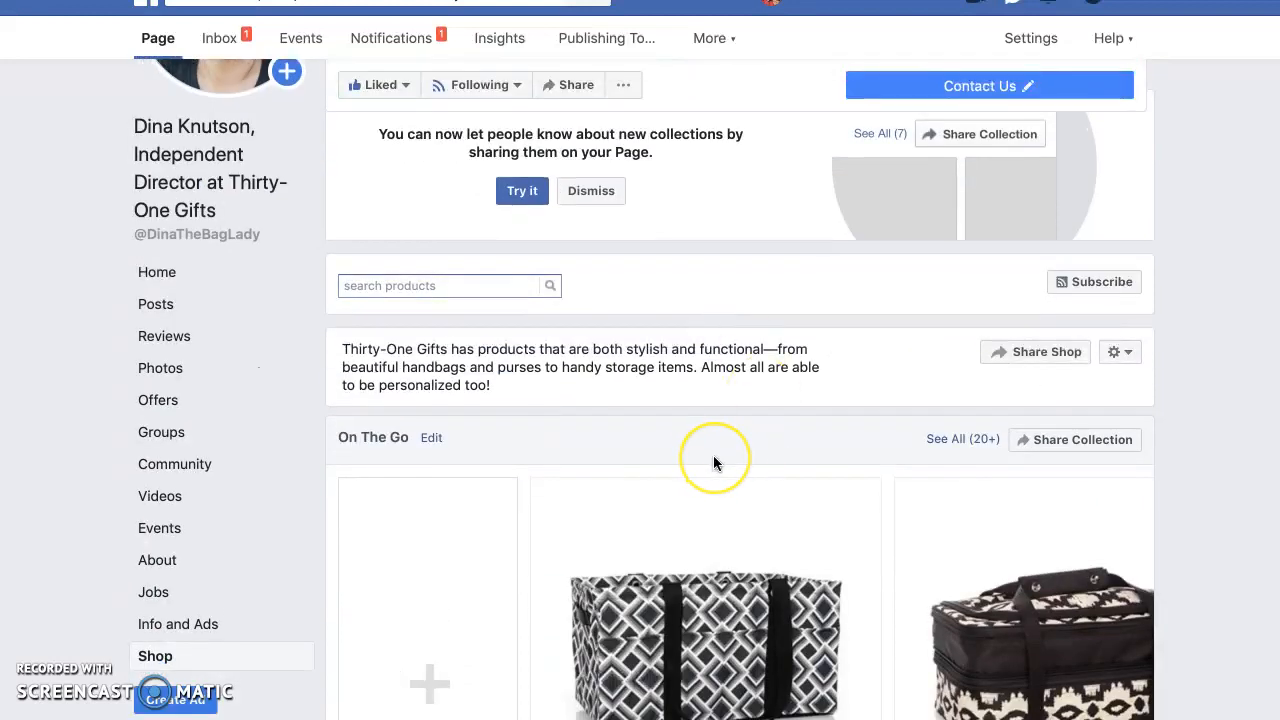
scroll(712, 460, "down", 1)
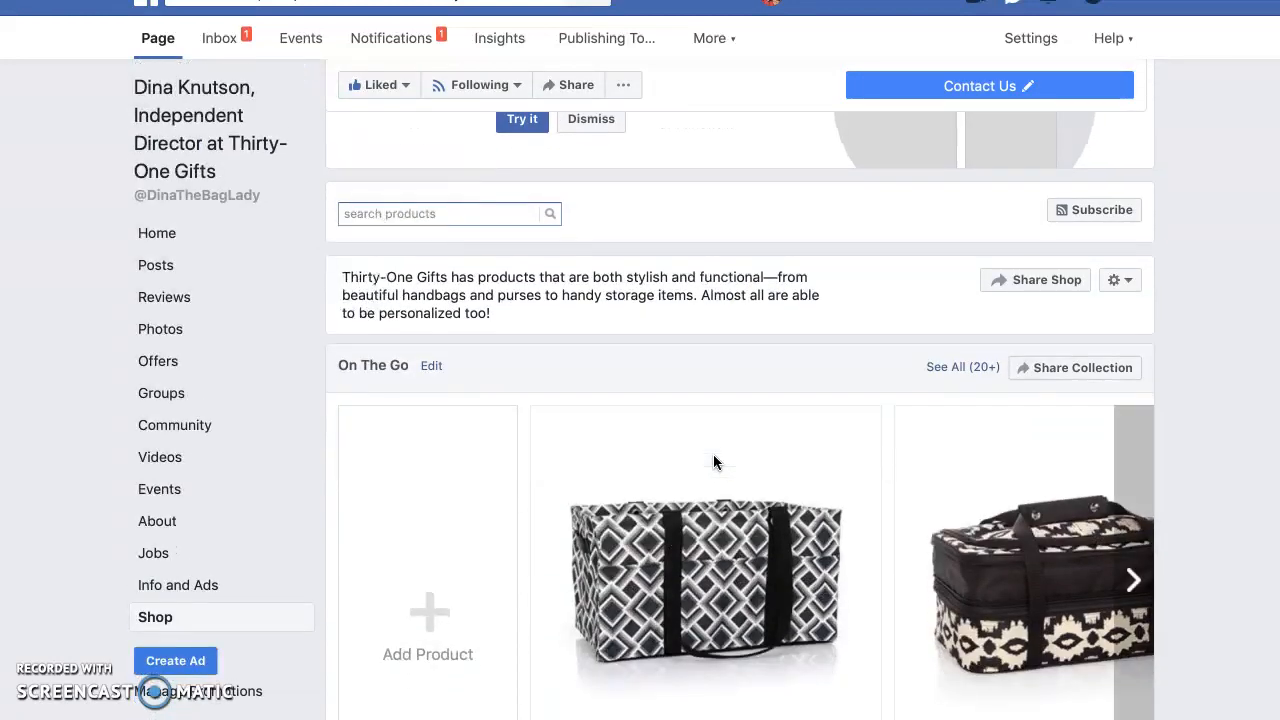
scroll(646, 446, "down", 3)
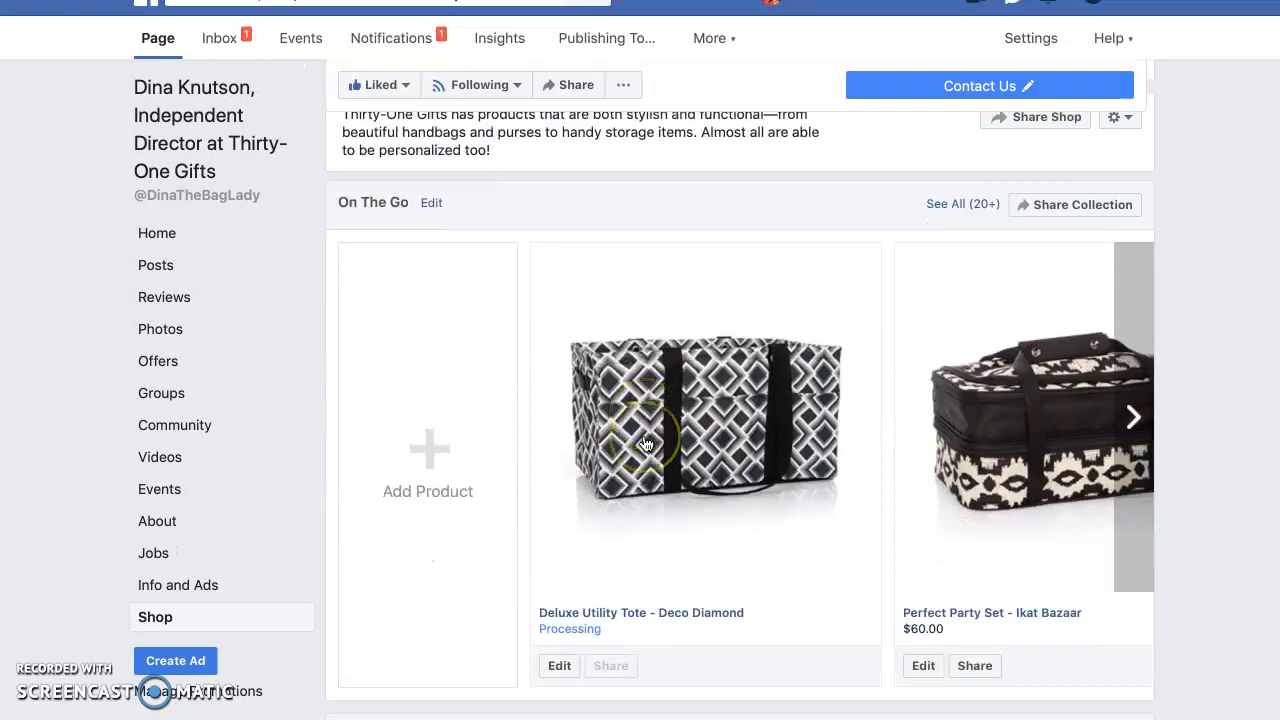
scroll(646, 444, "down", 2)
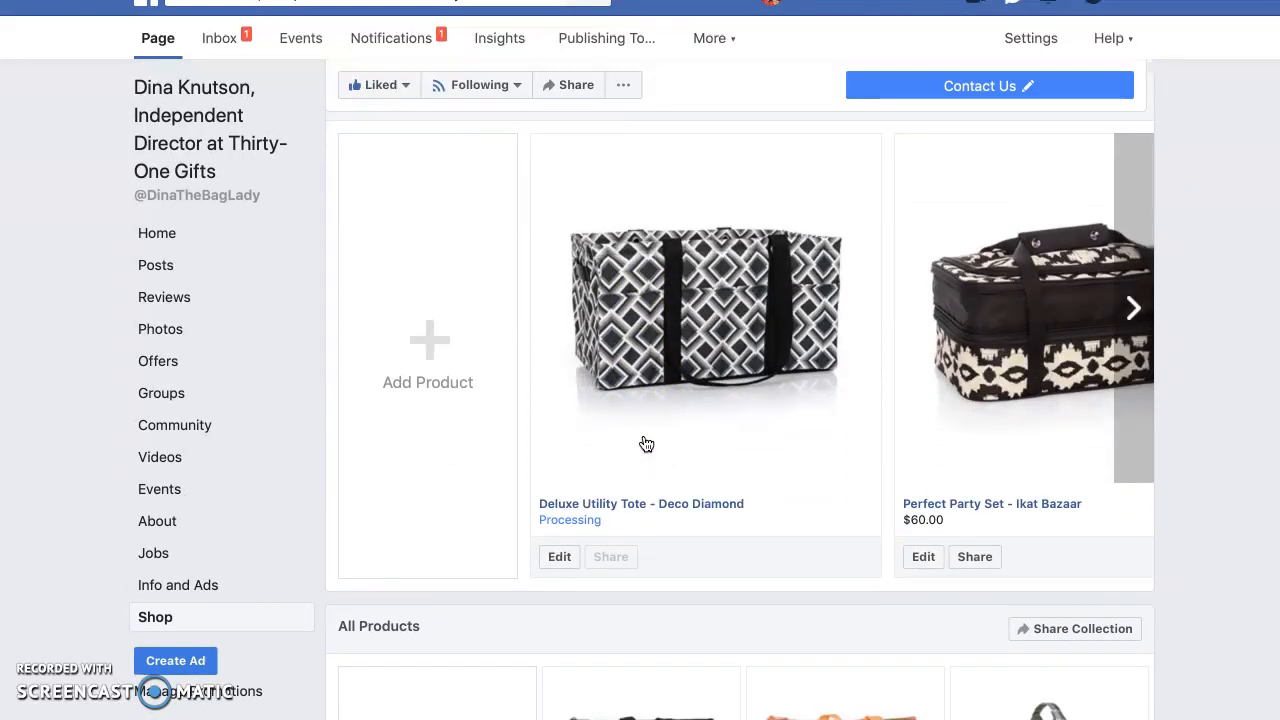
scroll(646, 444, "down", 1)
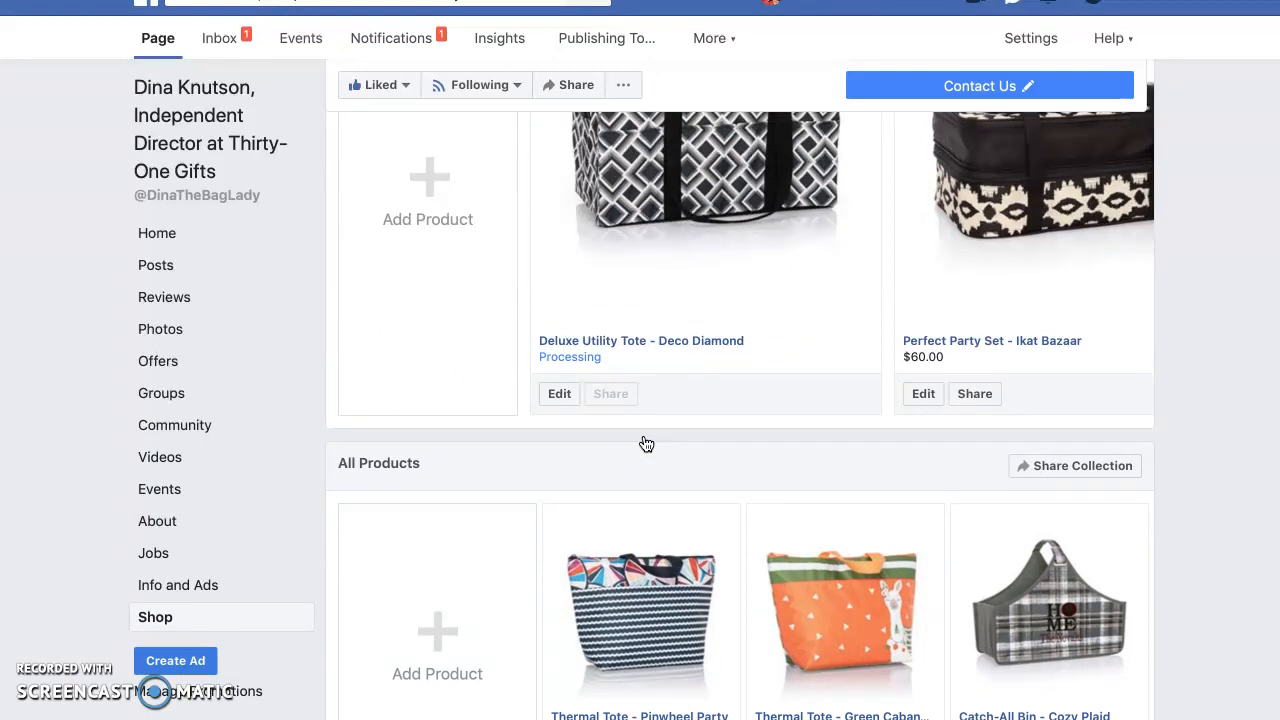
scroll(646, 444, "down", 1)
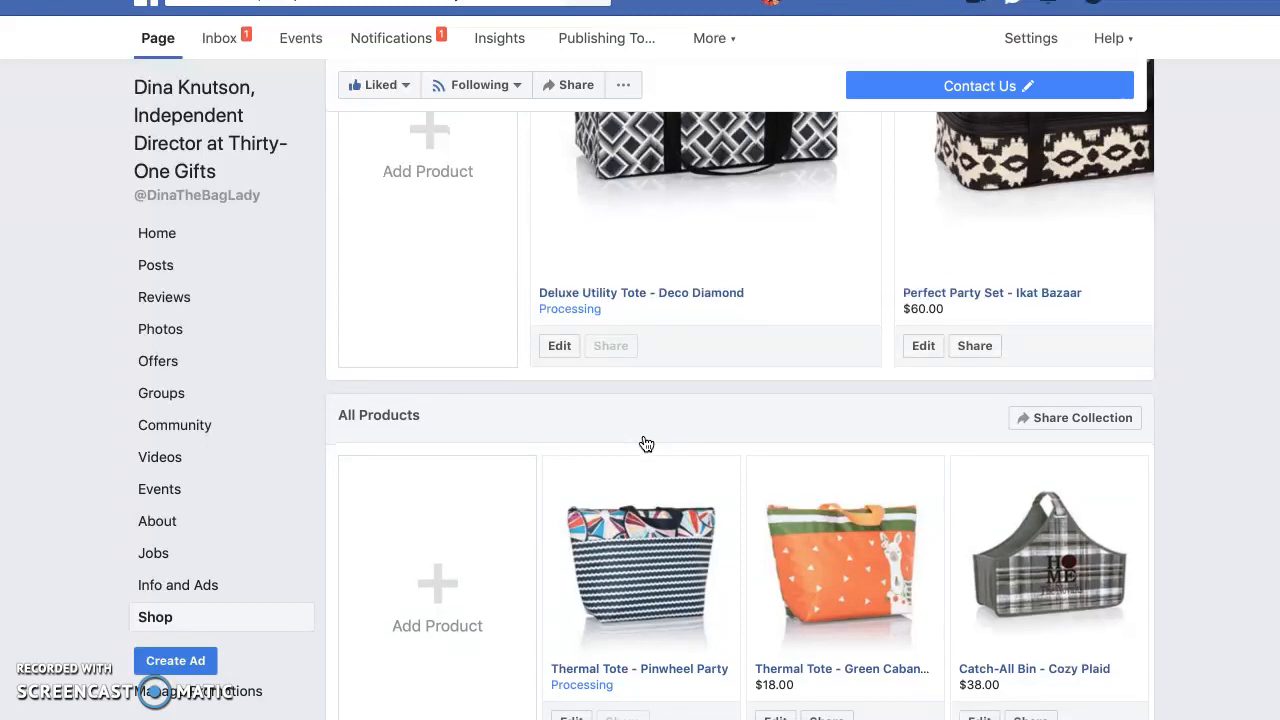
scroll(646, 444, "up", 5)
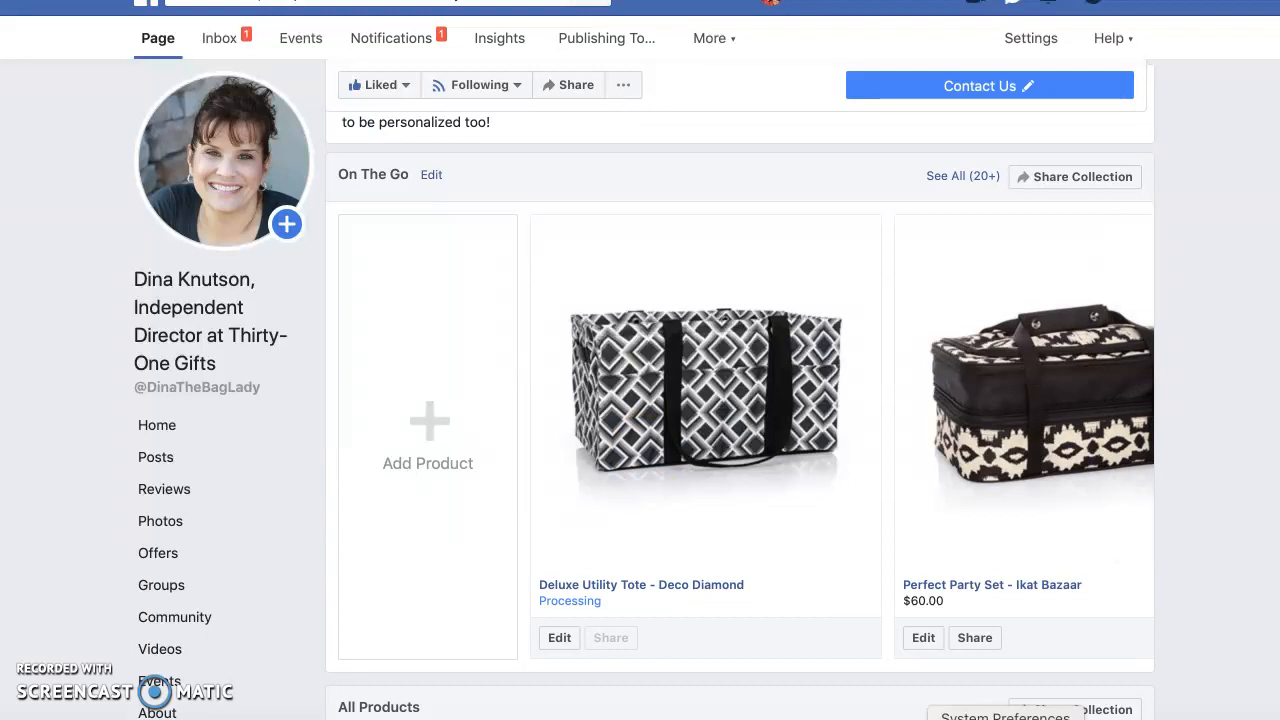
Switch to the desktop showing the spring-summer-catalog-photos-1 folder in Finder
key("ctrl+Left")
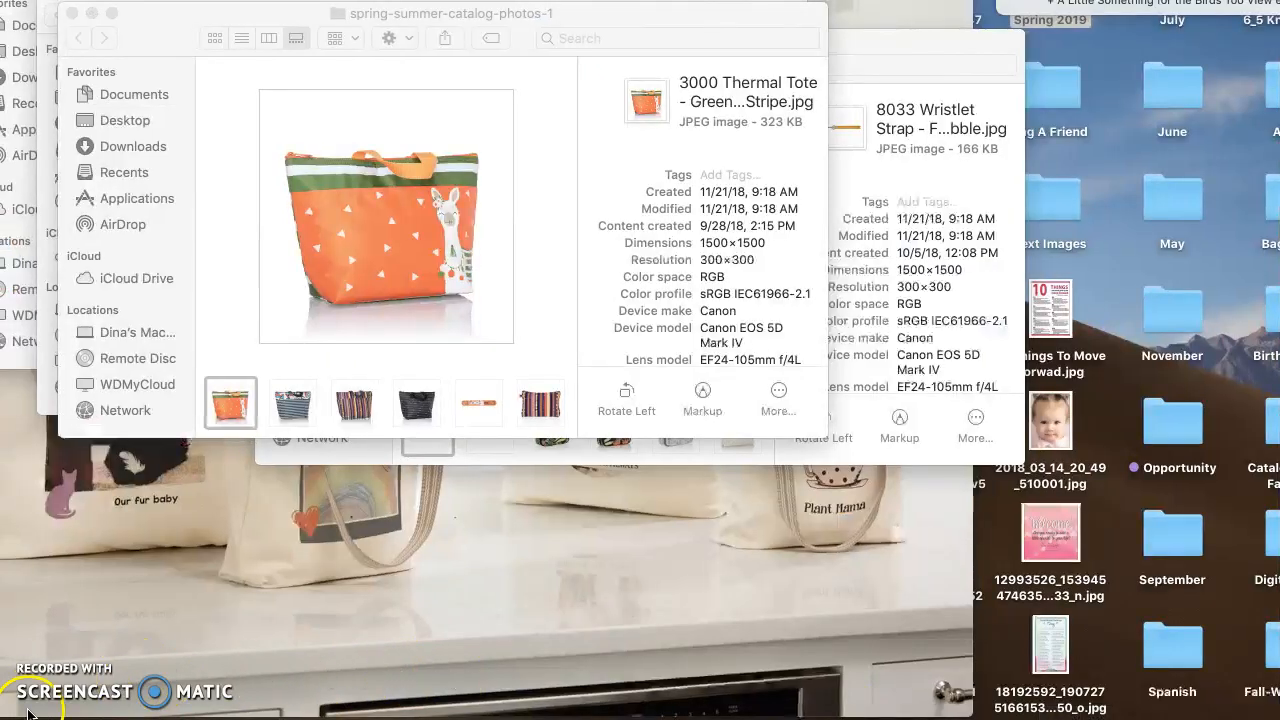